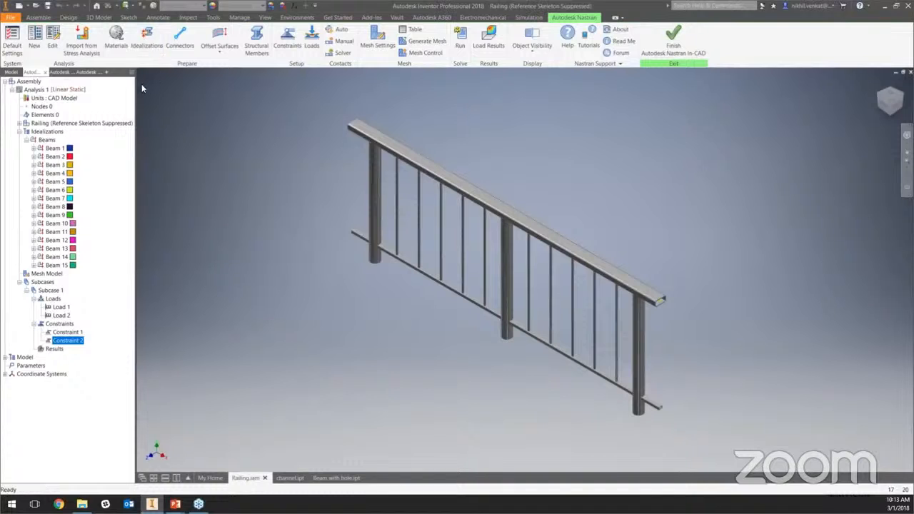
Start a new idealization using Line Elements with Bar as the line element type.
left_click(146, 39)
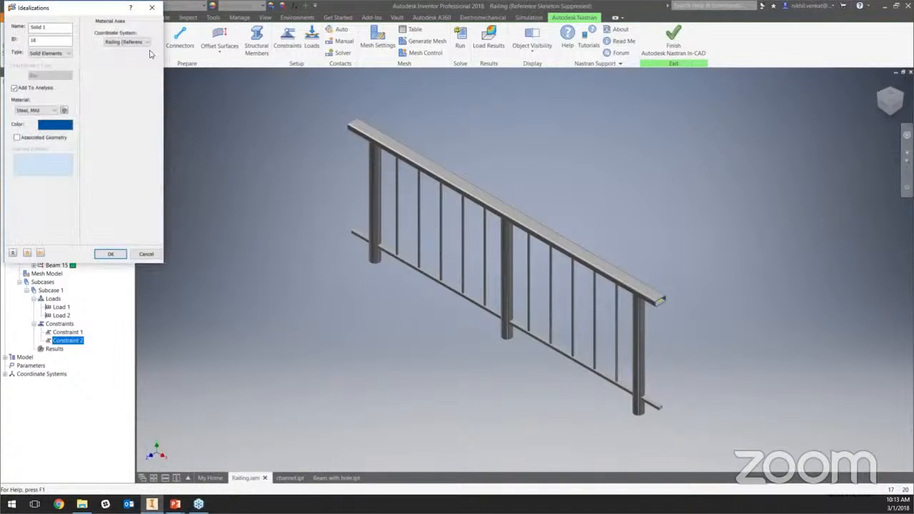
left_click(43, 54)
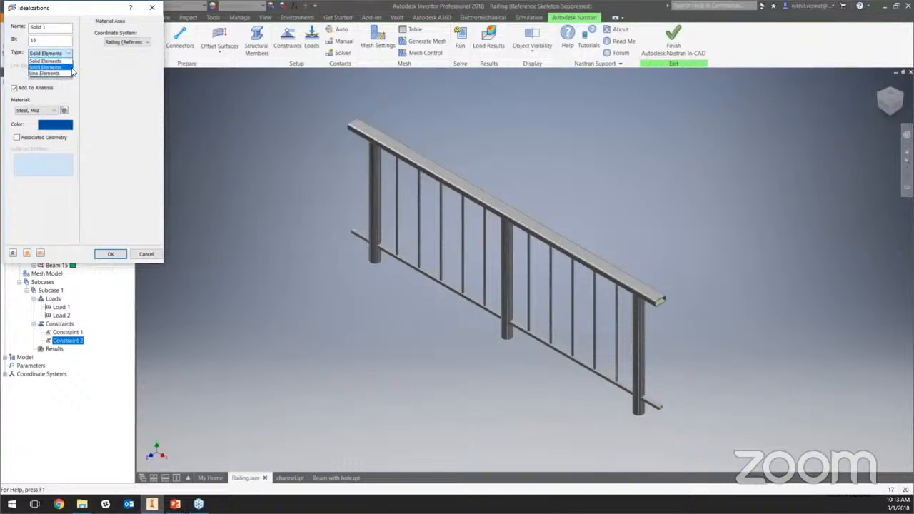
left_click(45, 73)
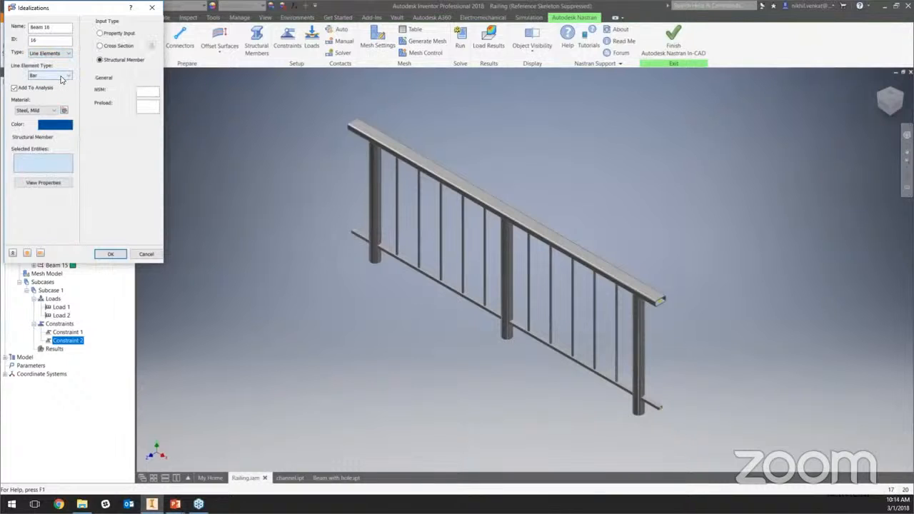
left_click(61, 77)
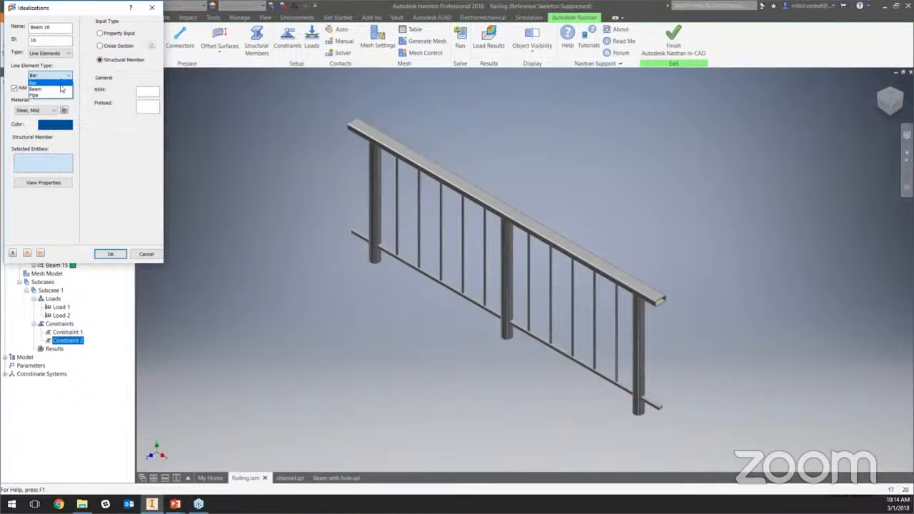
left_click(59, 83)
Examine the material definition and material libraries available for the new idealization, and close everything without saving.
left_click(45, 110)
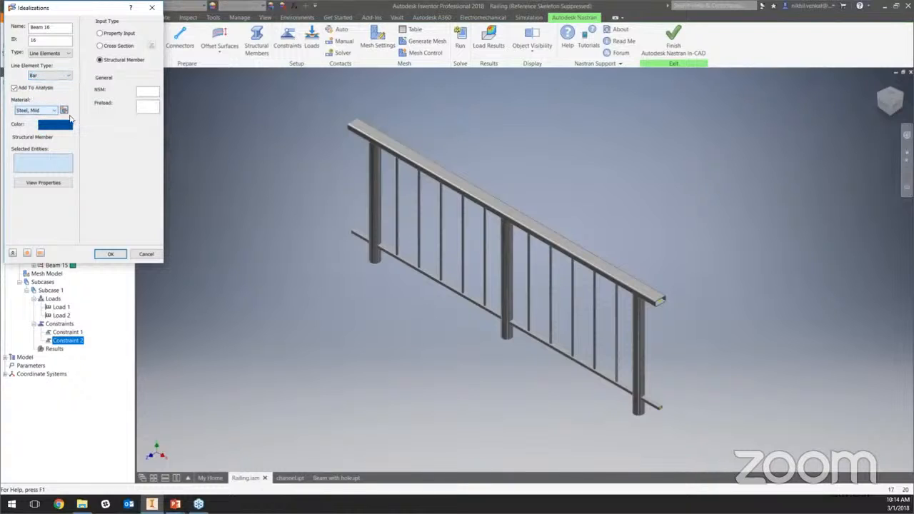
left_click(34, 116)
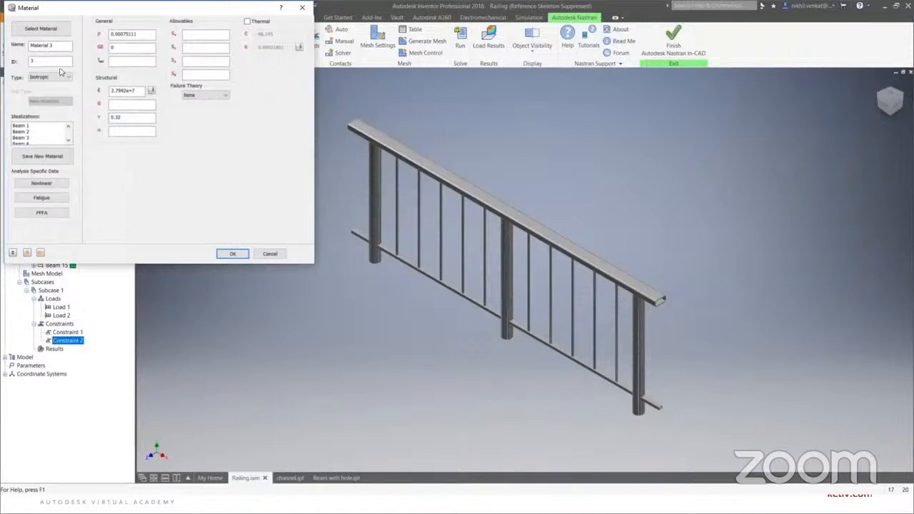
left_click(41, 28)
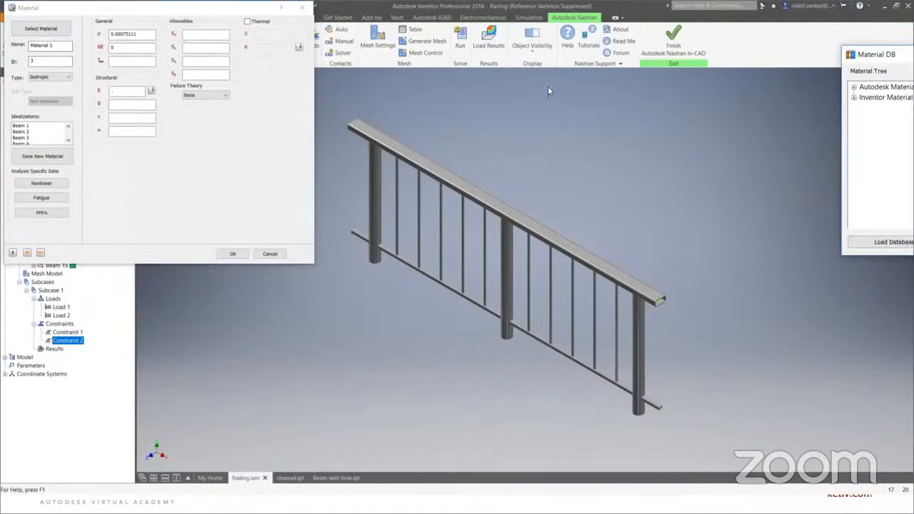
left_click_drag(862, 57, 337, 27)
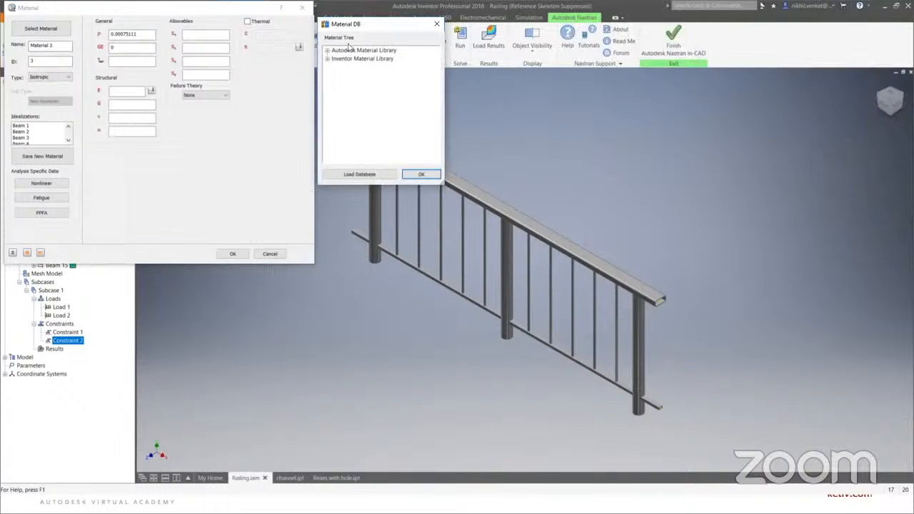
left_click(421, 175)
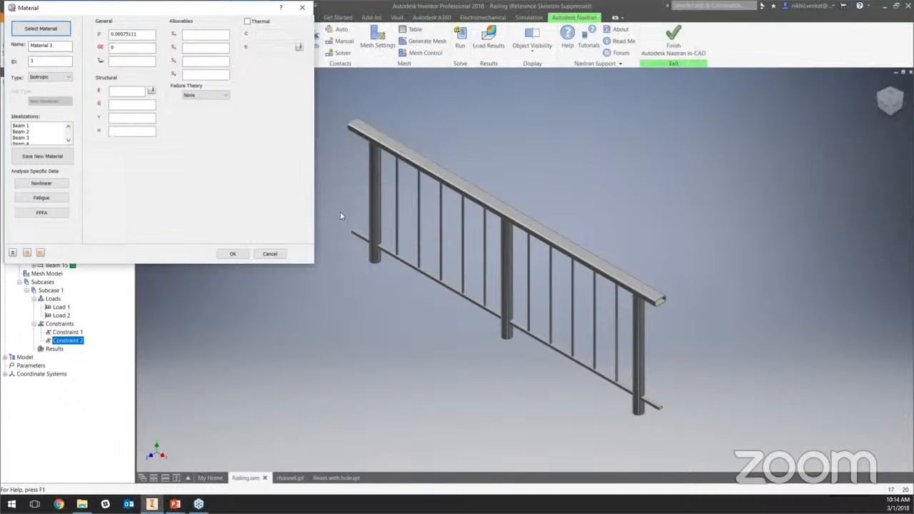
left_click(268, 255)
left_click(147, 254)
Open the Beam 1 idealization and examine the full section properties of its structural member.
right_click(60, 149)
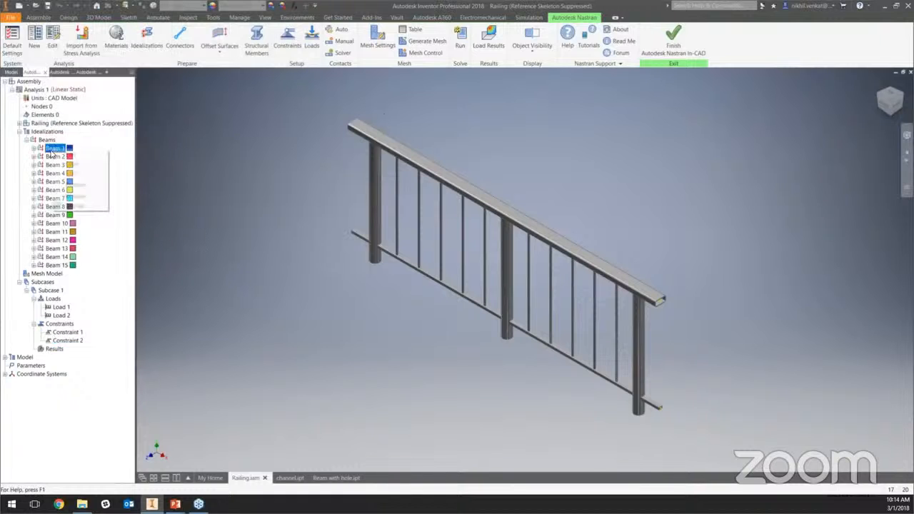
left_click(61, 155)
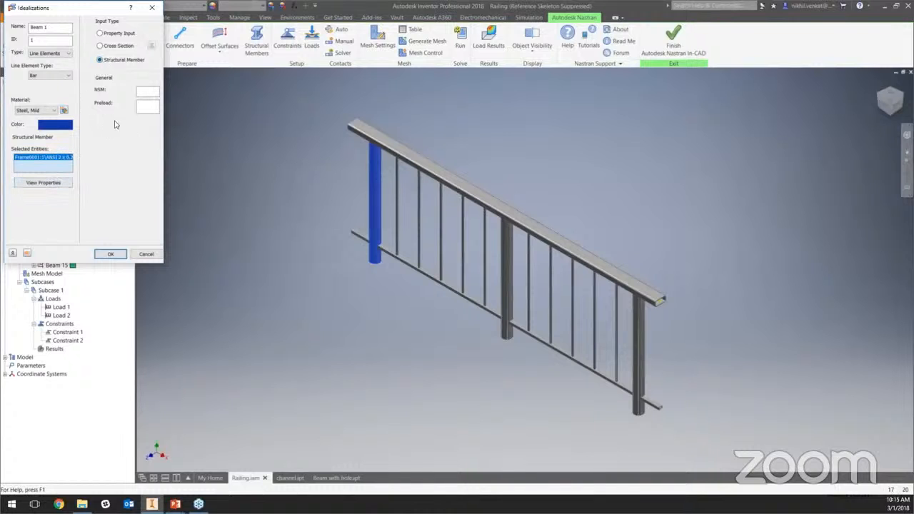
left_click(61, 183)
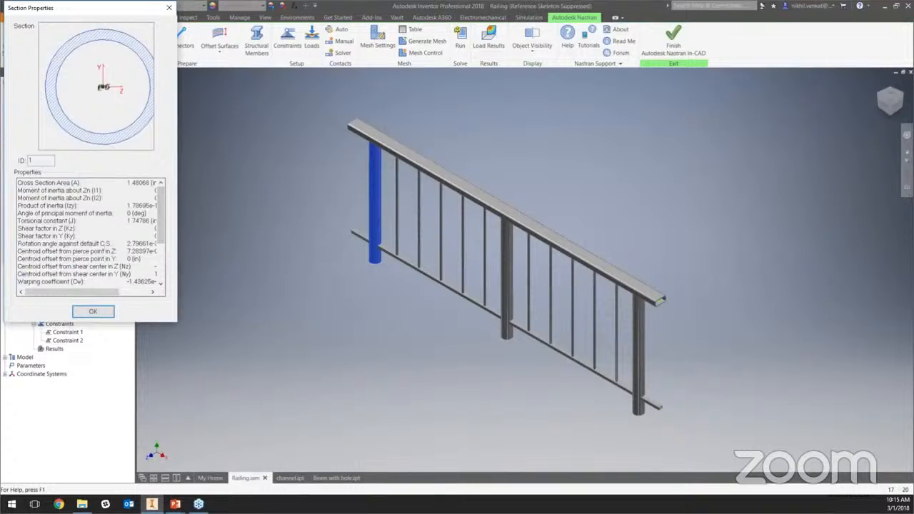
left_click_drag(92, 292, 130, 292)
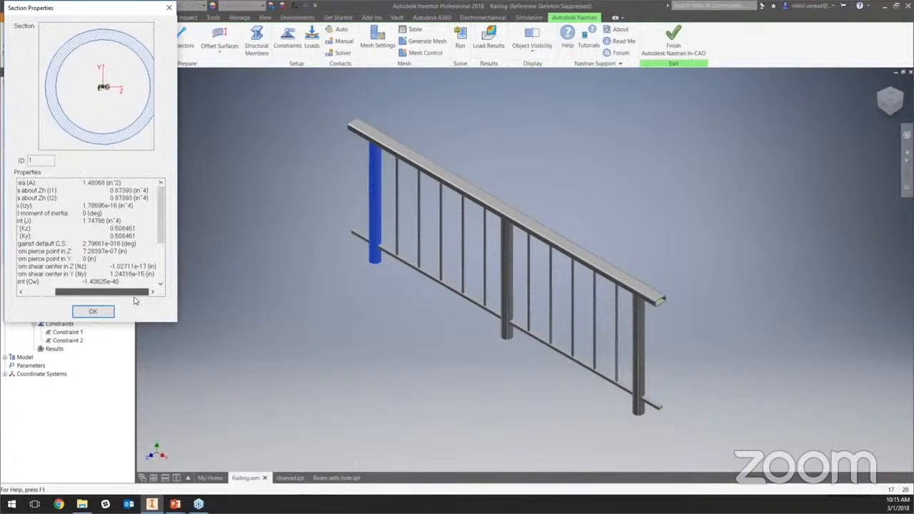
left_click(94, 312)
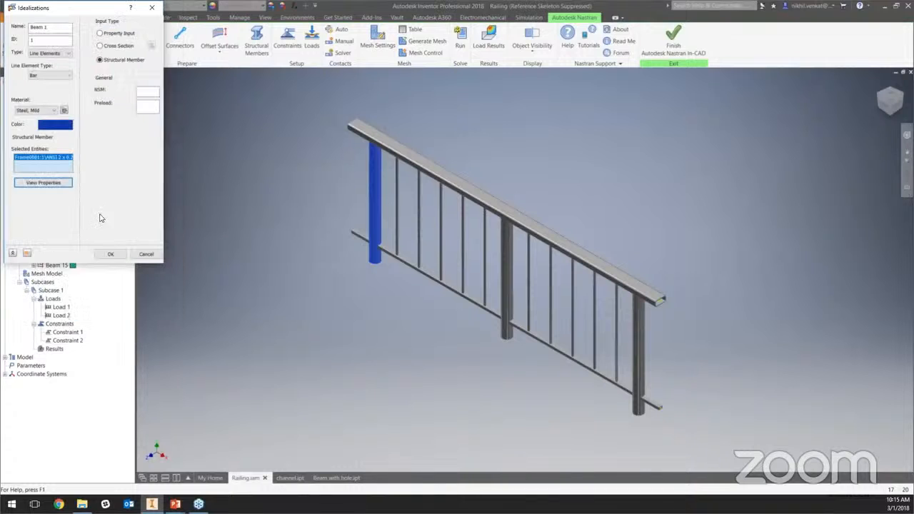
Try Cross Section input for Beam 1, previewing the I and CHAN1 shapes, and discard the changes.
left_click(114, 49)
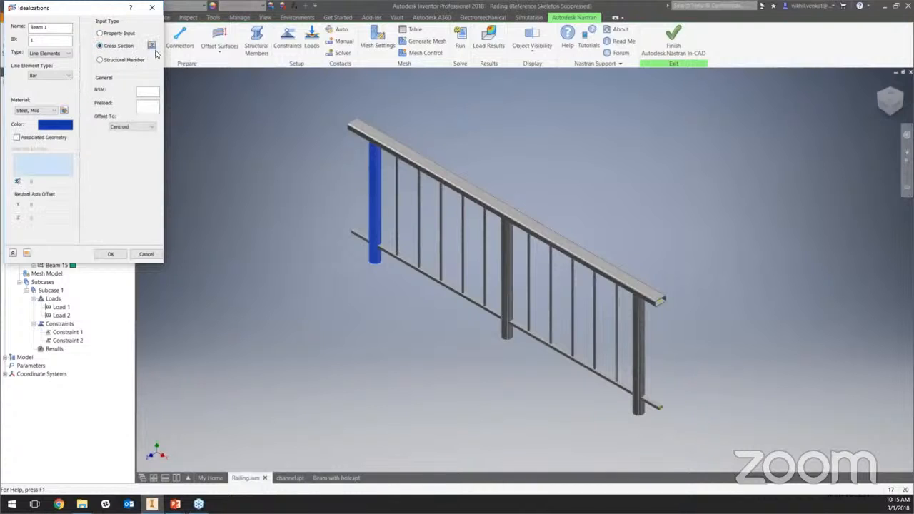
left_click(151, 47)
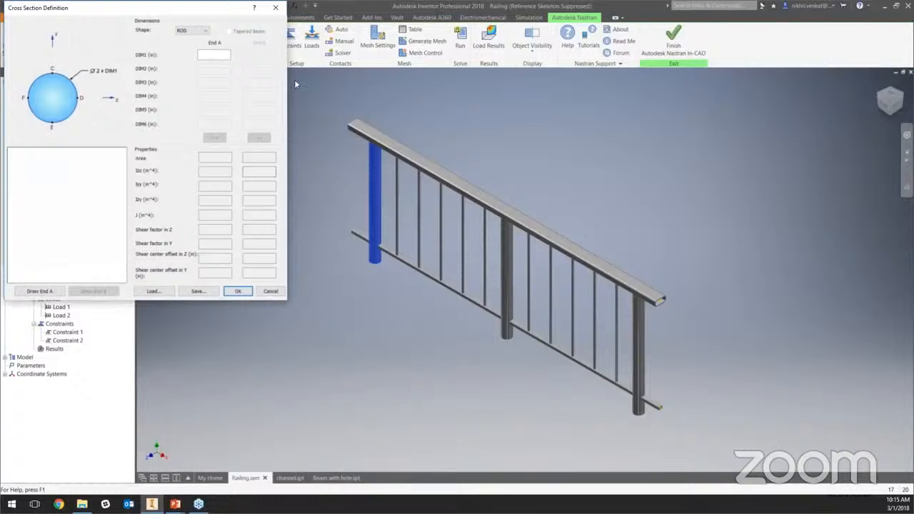
left_click(203, 33)
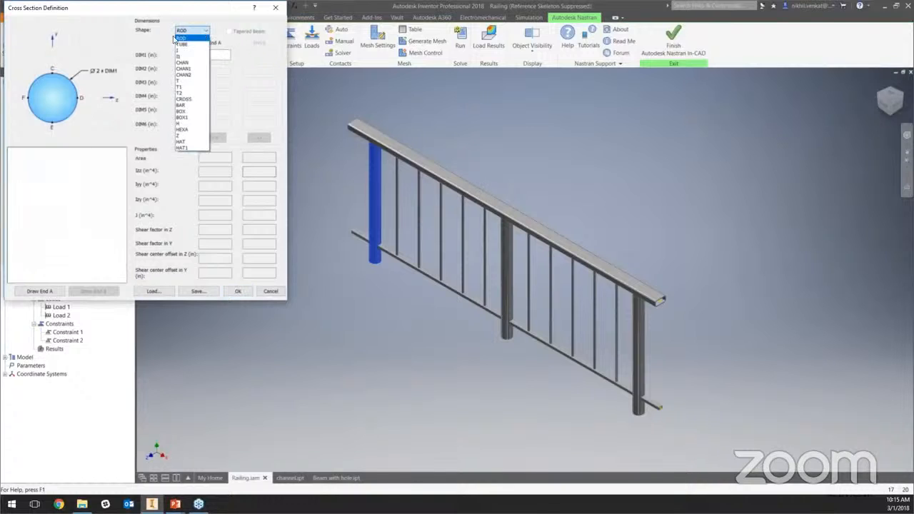
left_click(189, 50)
left_click(204, 33)
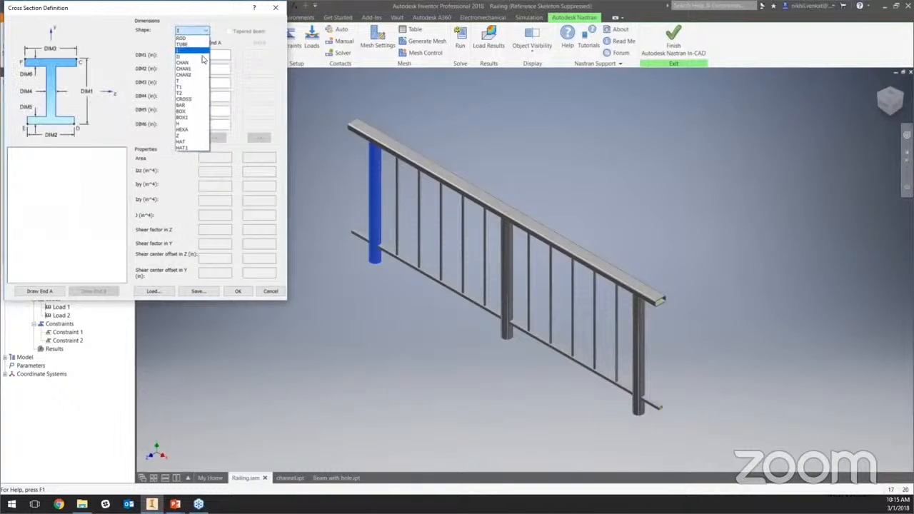
left_click(202, 68)
left_click(204, 33)
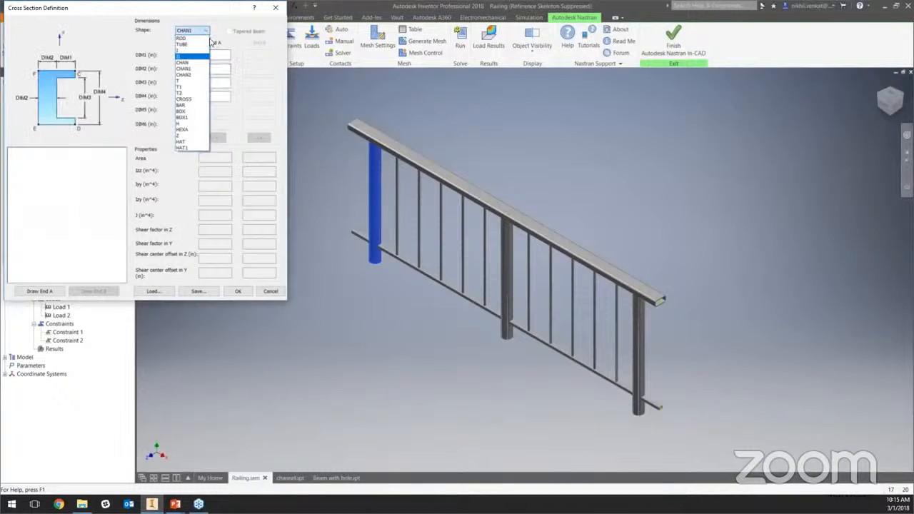
left_click(202, 32)
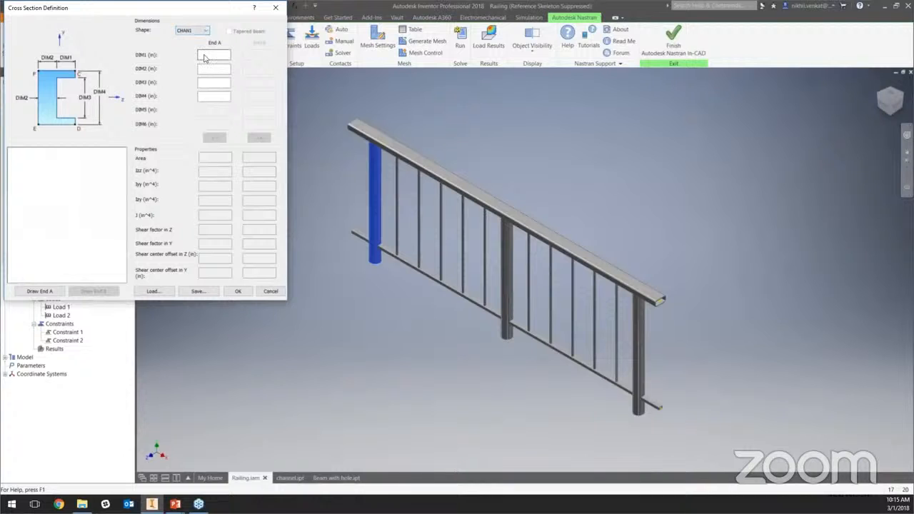
left_click(271, 290)
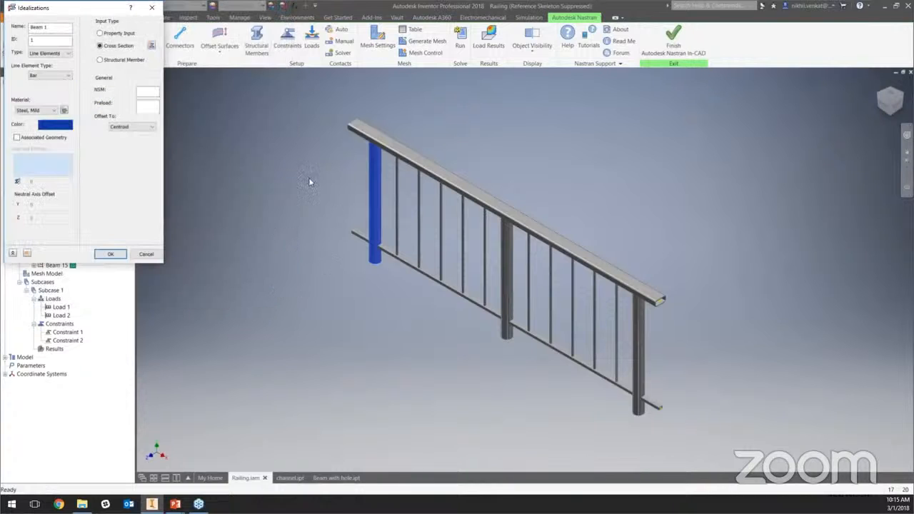
left_click(145, 254)
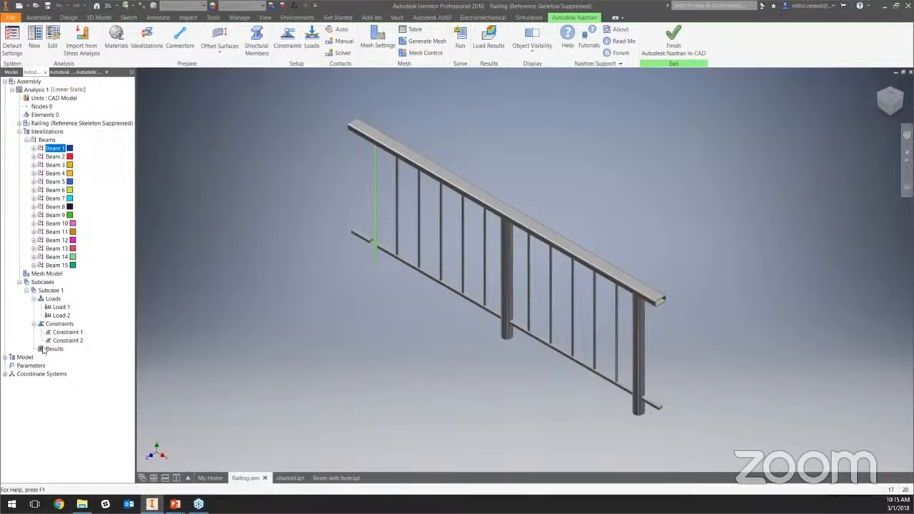
right_click(67, 313)
key("Escape")
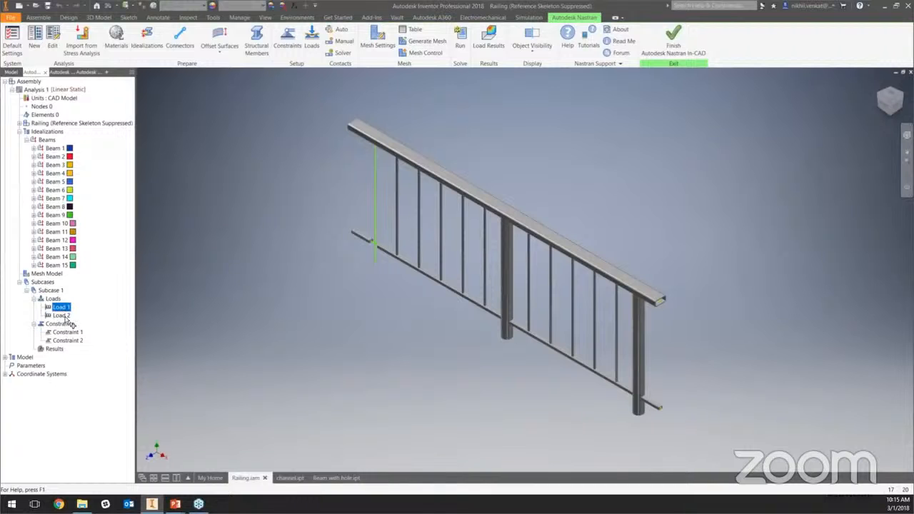
right_click(63, 318)
left_click(151, 271)
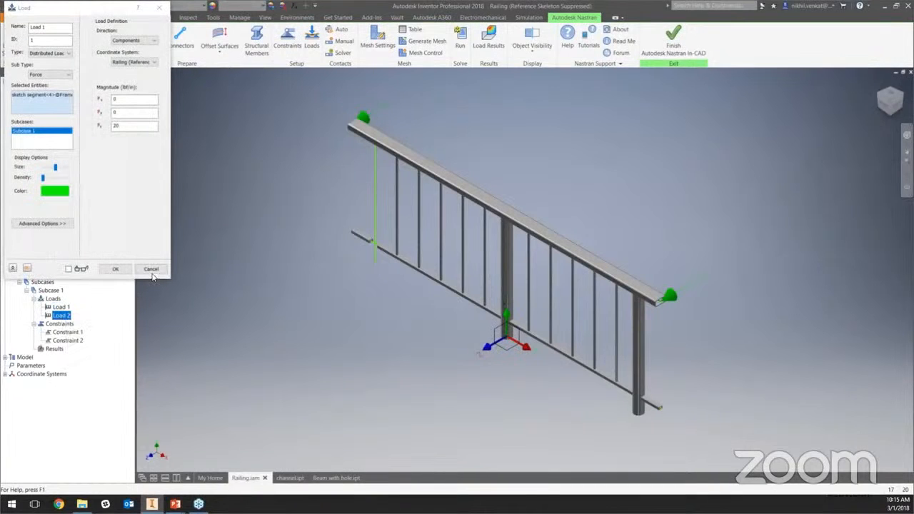
Display the symbols of Load 2 and Load 1 on the railing model.
right_click(63, 317)
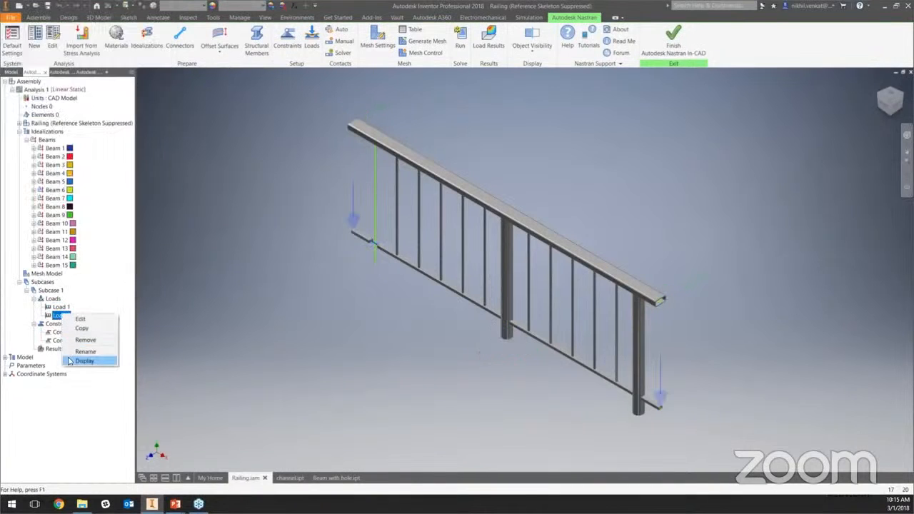
left_click(84, 359)
right_click(70, 305)
left_click(83, 351)
Display the symbols of Constraint 1 and Constraint 2 on the railing model.
right_click(68, 332)
left_click(93, 382)
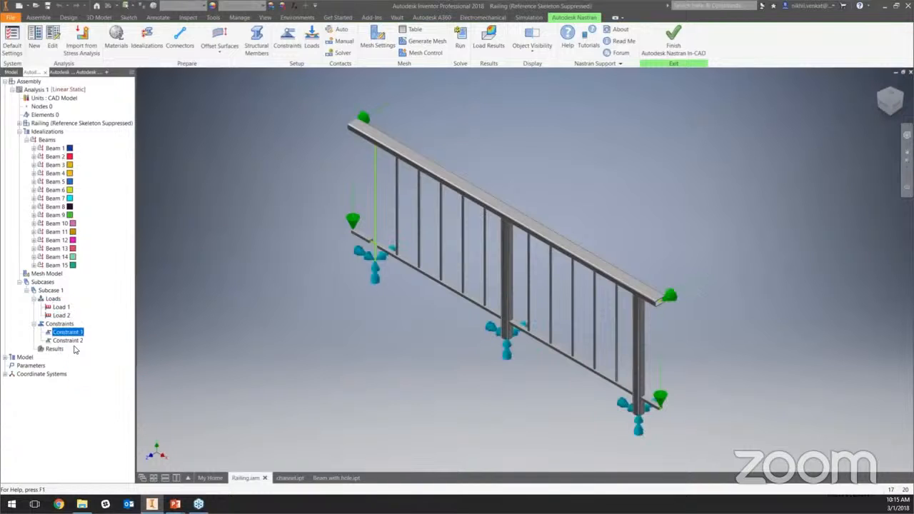
right_click(68, 341)
left_click(119, 391)
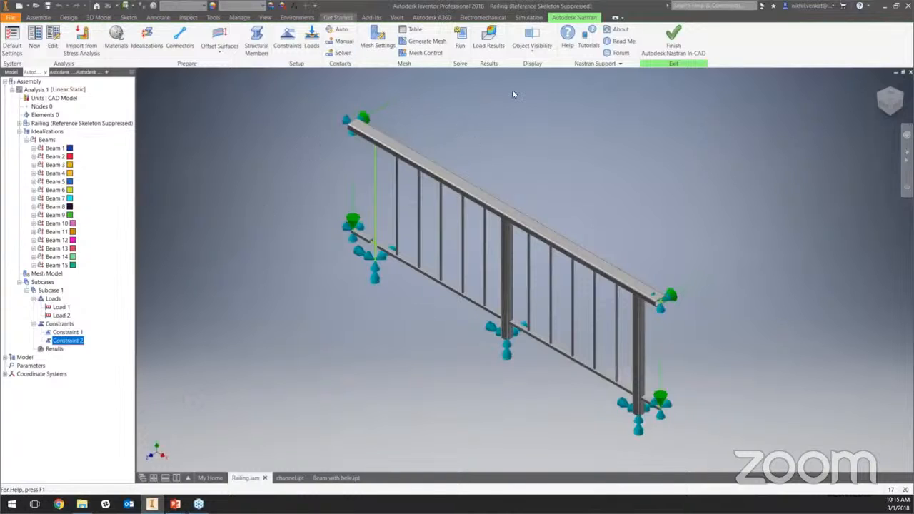
Set the mesh element size to 1 in and keep the element order Parabolic.
left_click(372, 50)
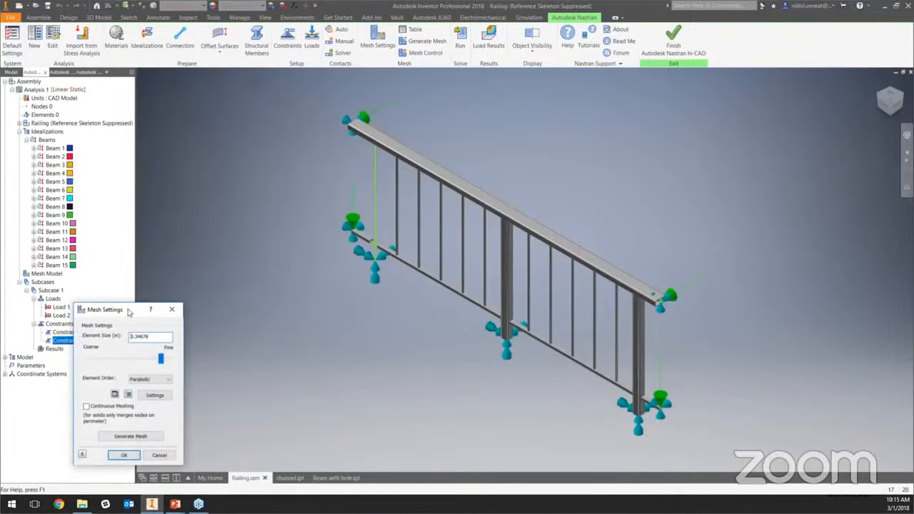
left_click_drag(112, 311, 146, 134)
left_click_drag(184, 159, 168, 159)
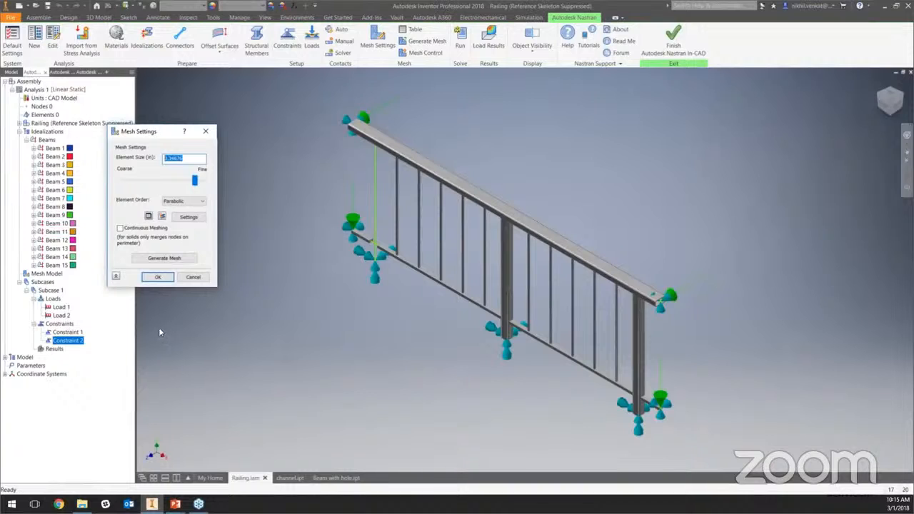
type("1")
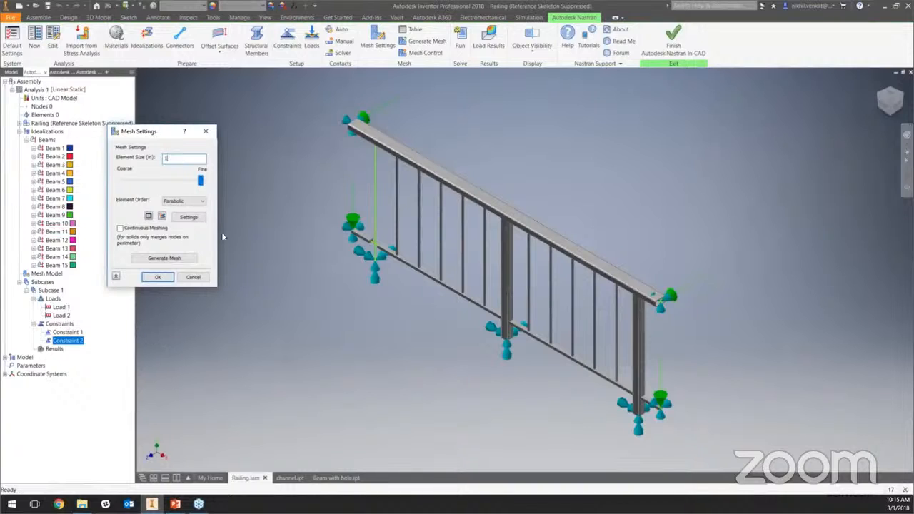
left_click(170, 203)
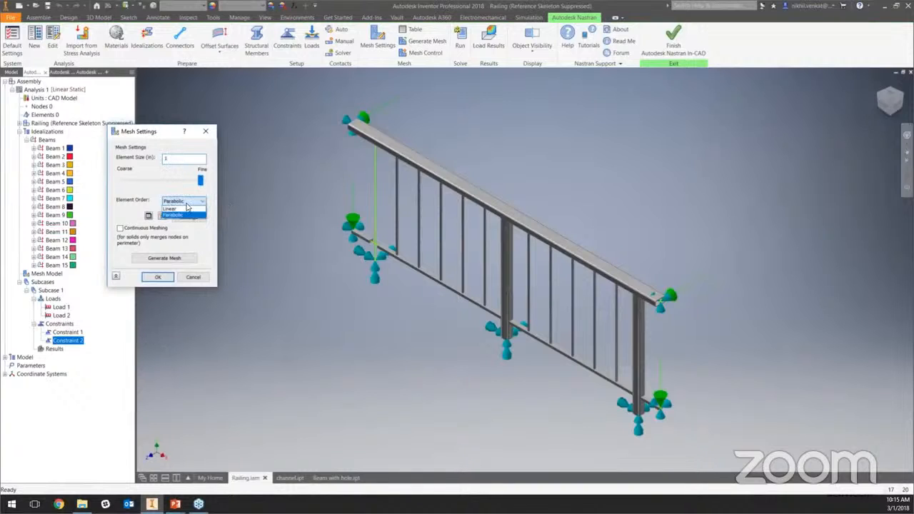
left_click(180, 215)
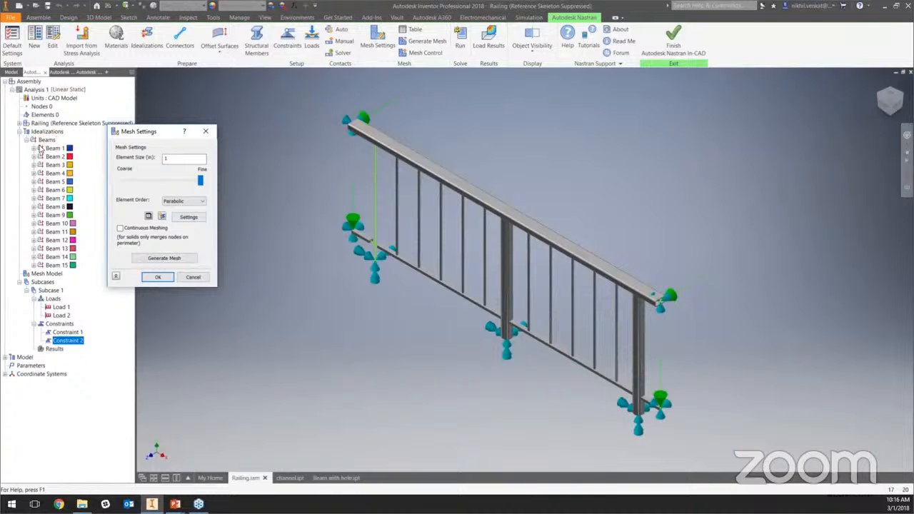
Set the advanced mesh tolerance to 0.01 in and generate the mesh.
left_click(188, 219)
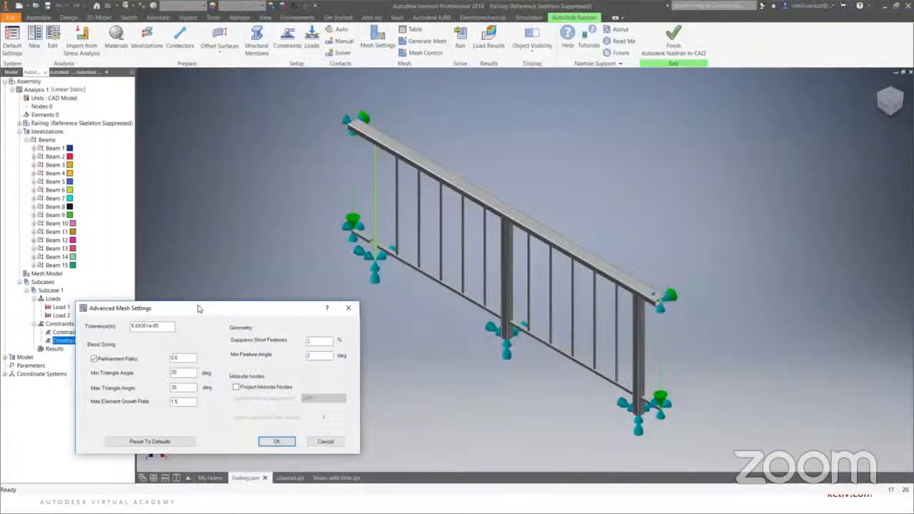
left_click_drag(196, 328, 199, 140)
type("0.01")
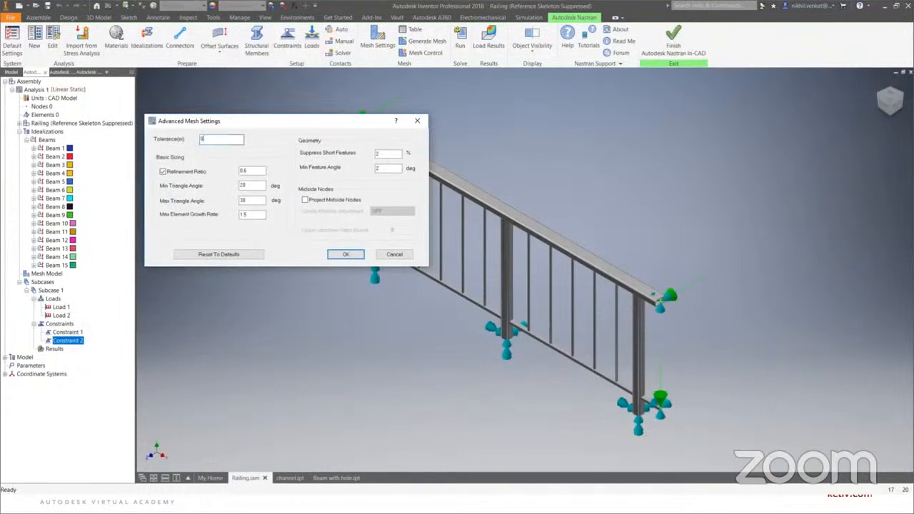
left_click(346, 254)
left_click(165, 258)
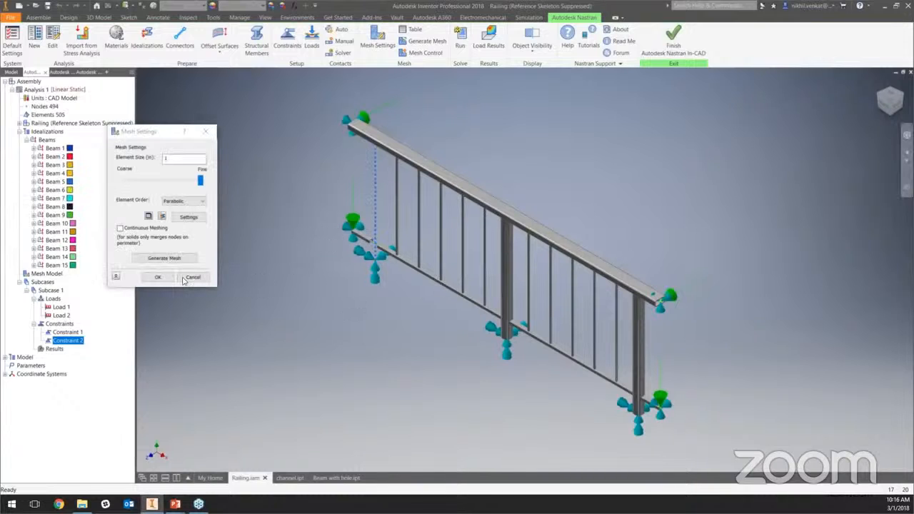
Close the mesh settings and hide the solid frame Frame0001:1 of the railing, leaving the beam idealizations displayed.
left_click(192, 278)
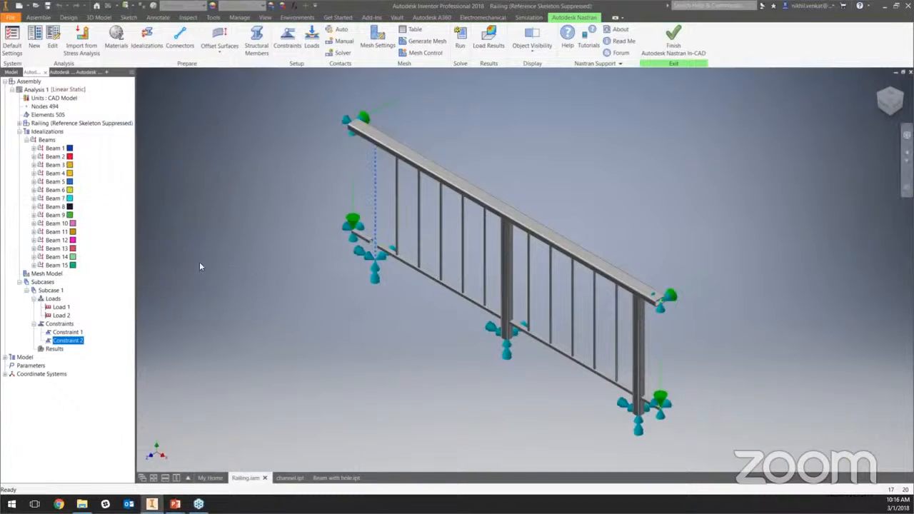
right_click(51, 126)
left_click(18, 122)
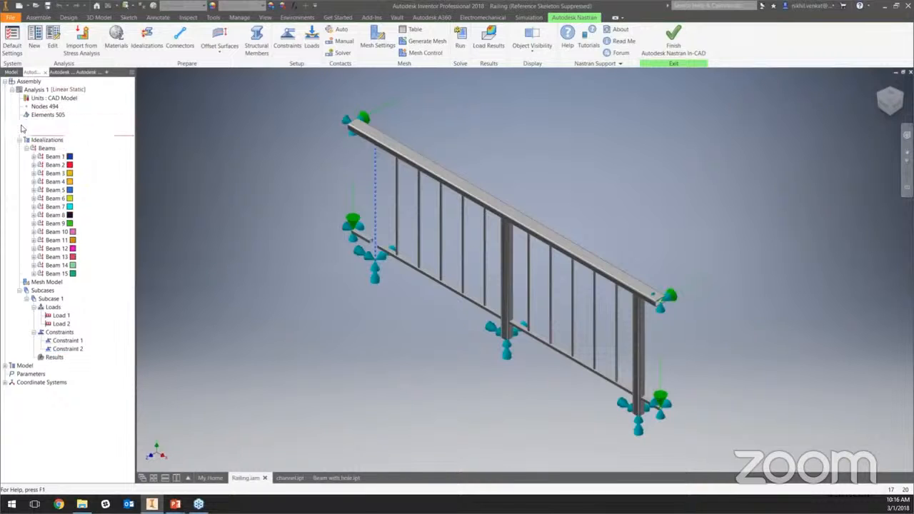
left_click(40, 132)
left_click(54, 139)
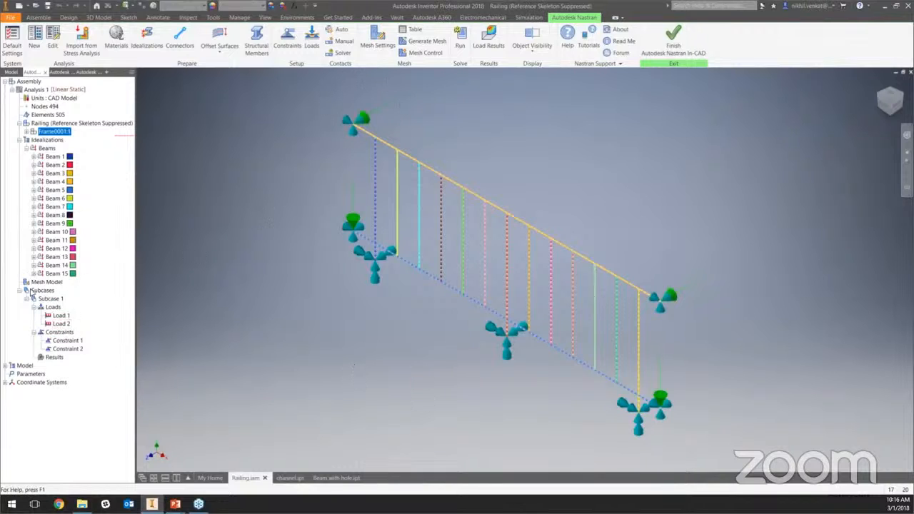
Add a gravity load to Subcase 1 with a Y component of -386.4 in/s^2.
left_click(48, 311)
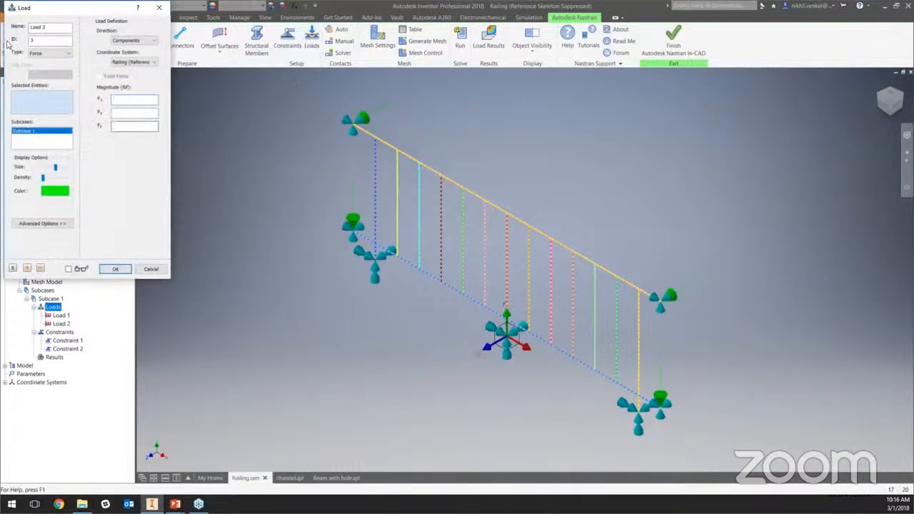
left_click(40, 54)
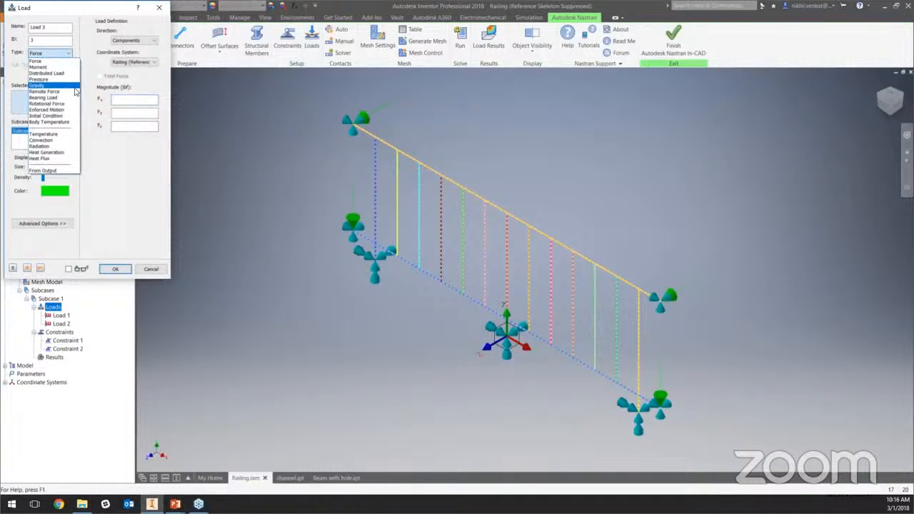
left_click(38, 85)
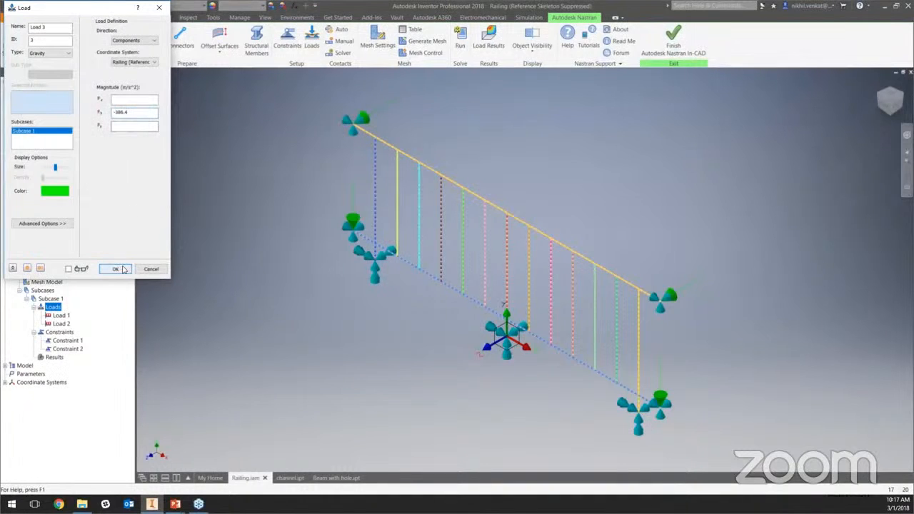
left_click(151, 275)
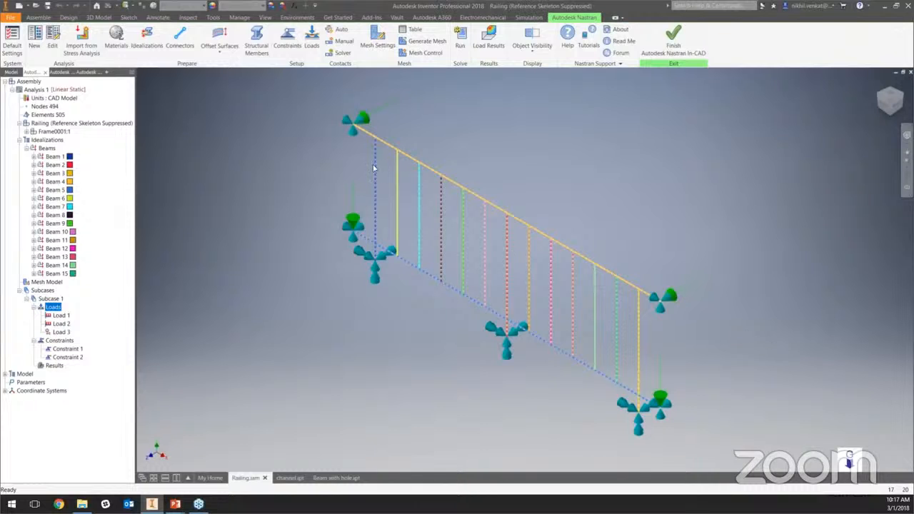
Run the Nastran analysis of the railing and review the bar stress result types available for the contour plot.
left_click(460, 39)
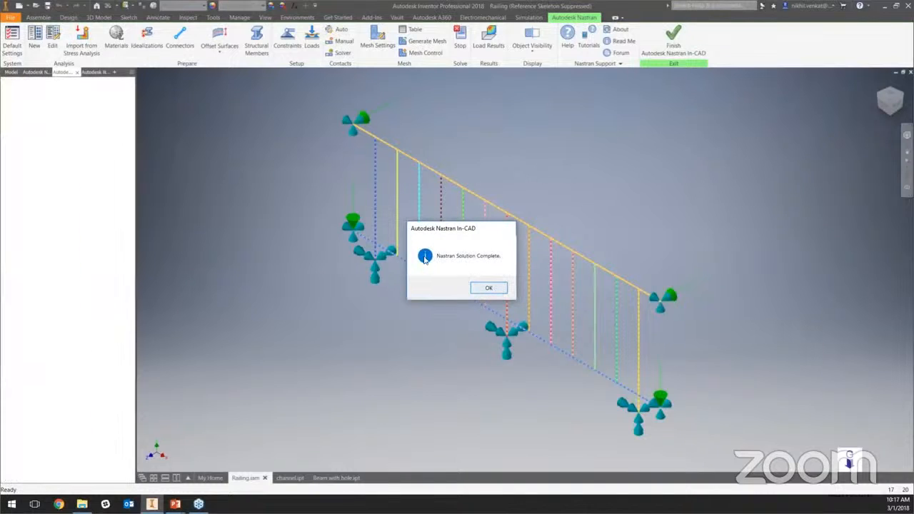
key("Return")
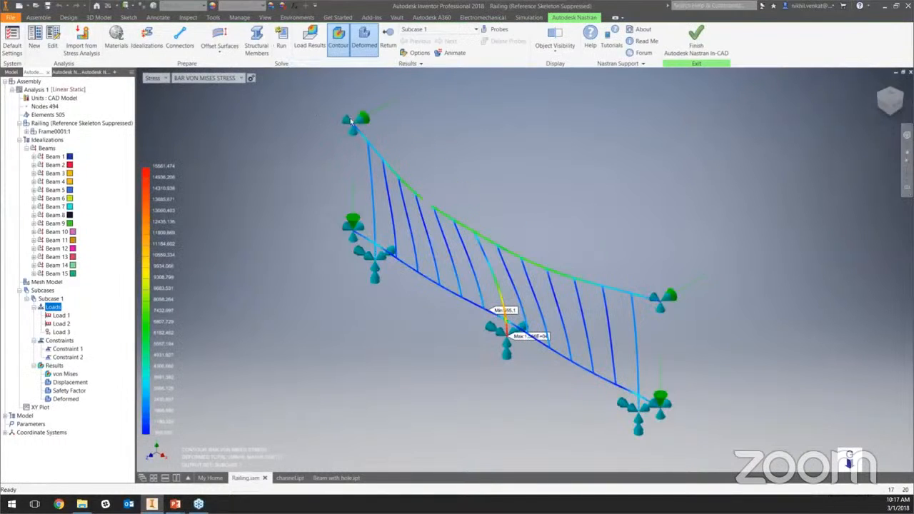
left_click(192, 80)
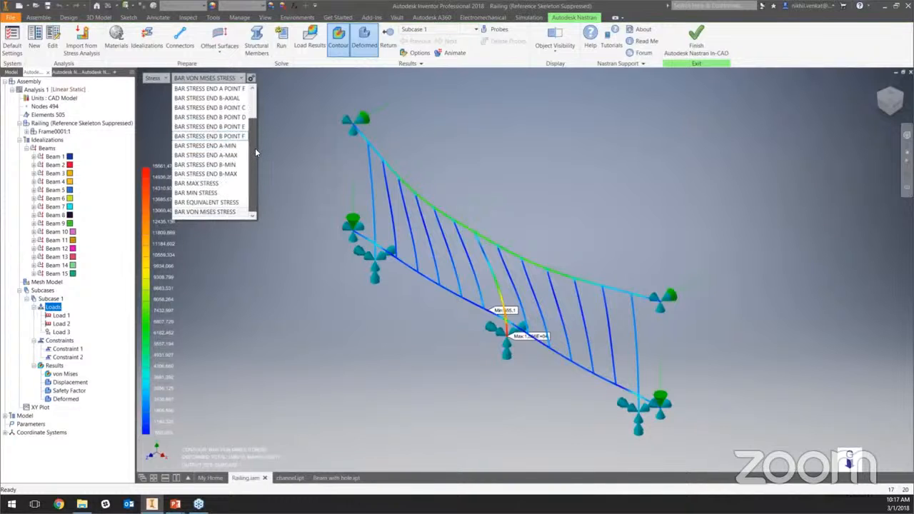
left_click_drag(256, 145, 257, 100)
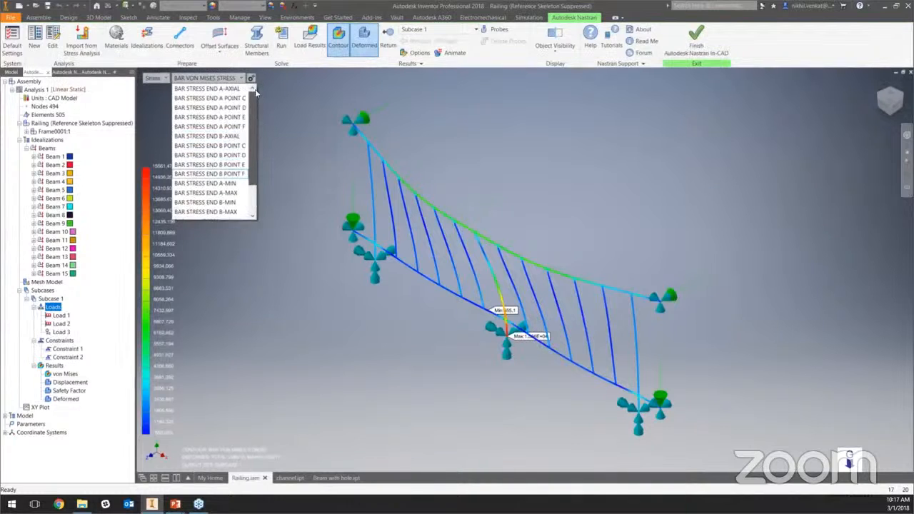
left_click(442, 185)
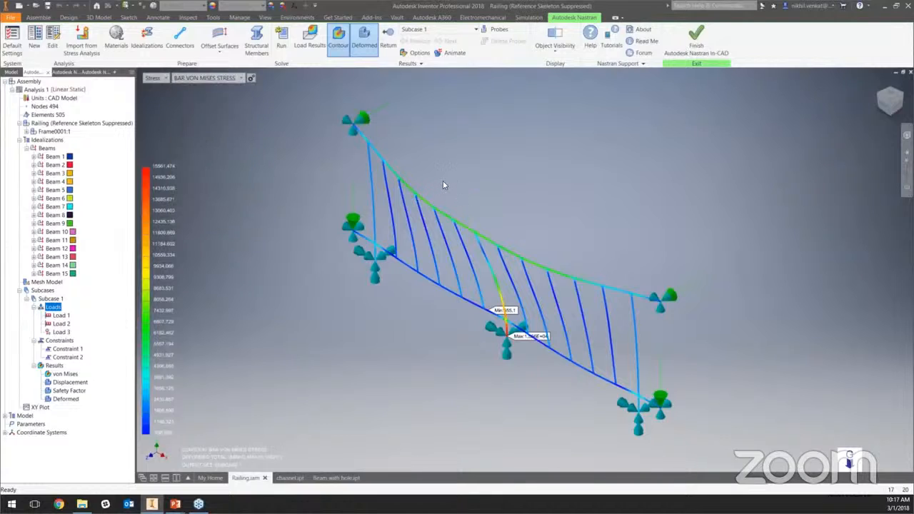
Switch to the channel.ipt part and enter its Autodesk Nastran In-CAD environment.
left_click(286, 478)
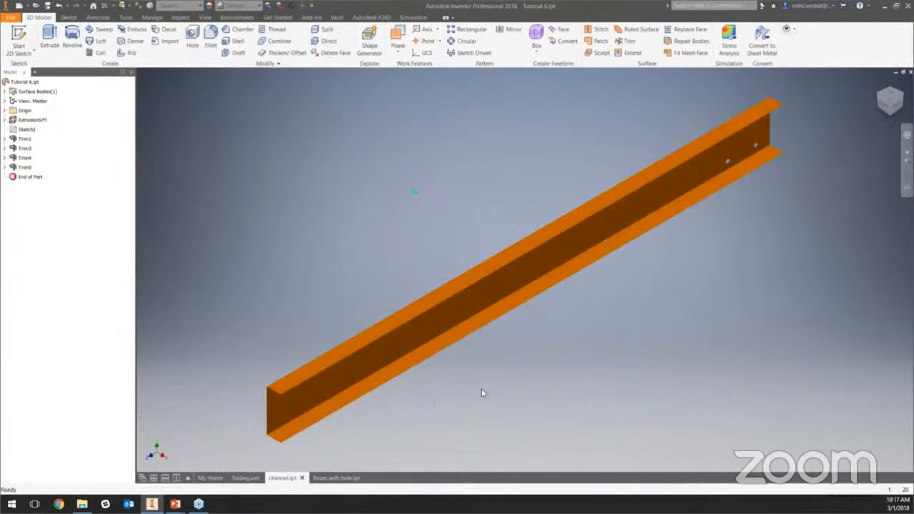
middle_click_drag(504, 387, 512, 365)
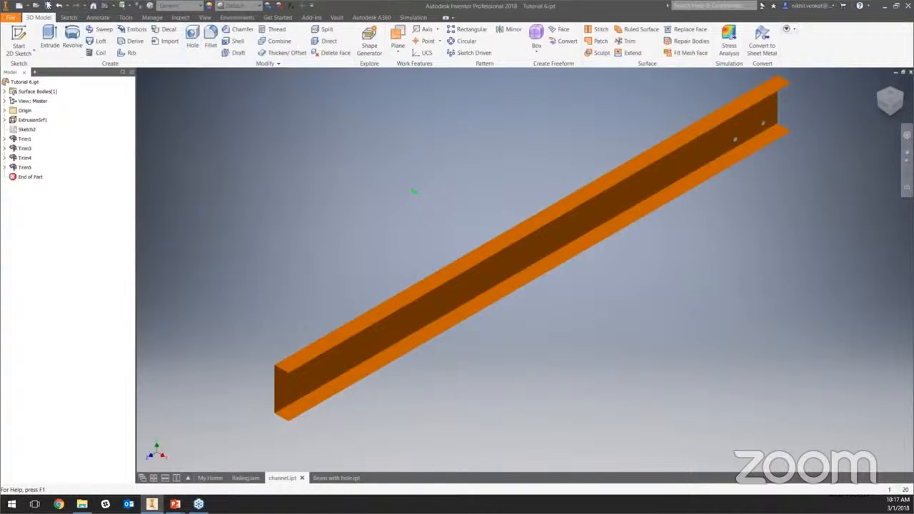
left_click(240, 19)
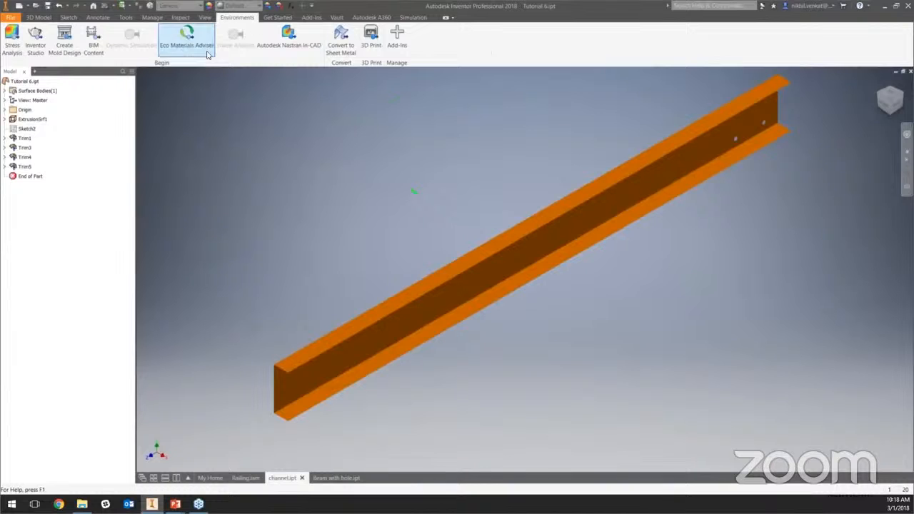
left_click(293, 48)
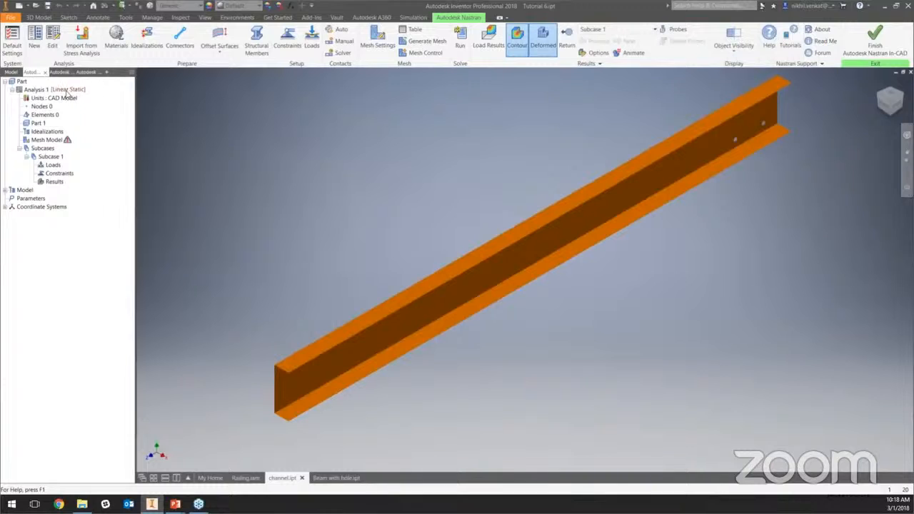
Create a shell element idealization for the channel with Quadrilaterals, no associated geometry and a thickness of 0.125 in.
left_click(34, 133)
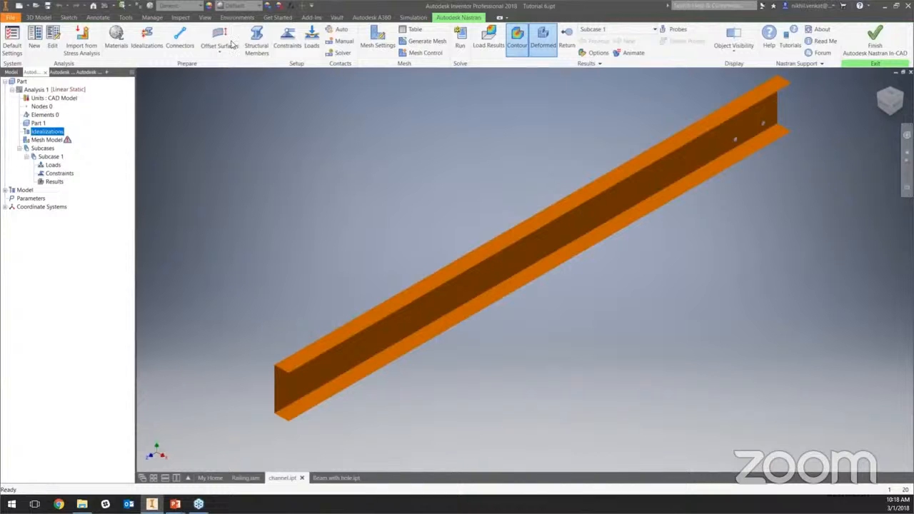
left_click(136, 48)
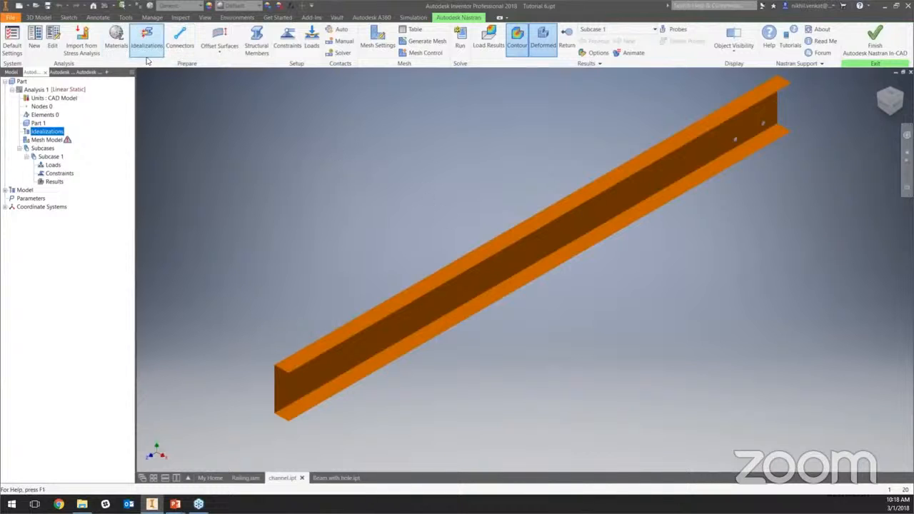
left_click_drag(30, 9, 146, 78)
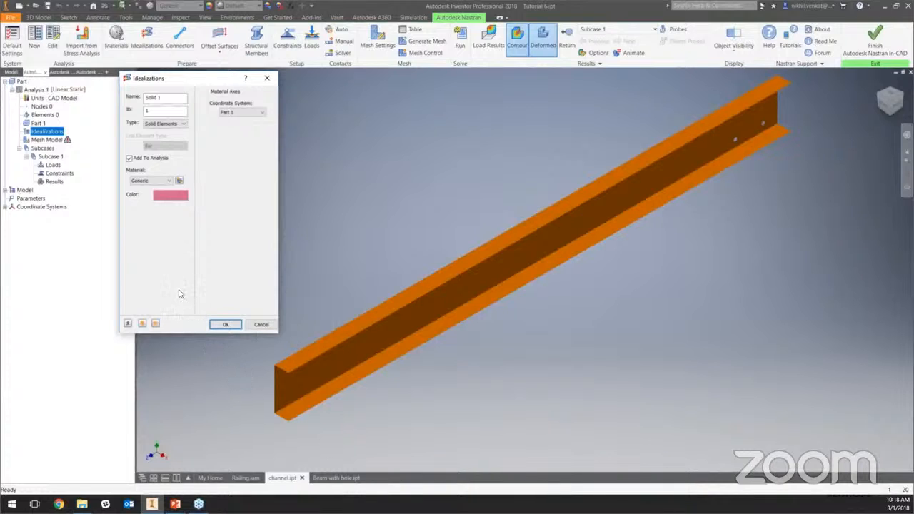
left_click(165, 124)
left_click(170, 135)
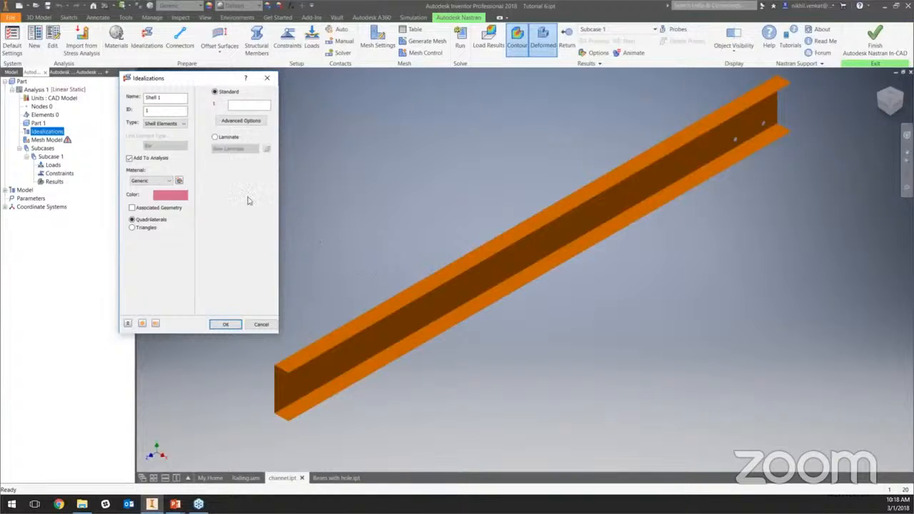
left_click(169, 210)
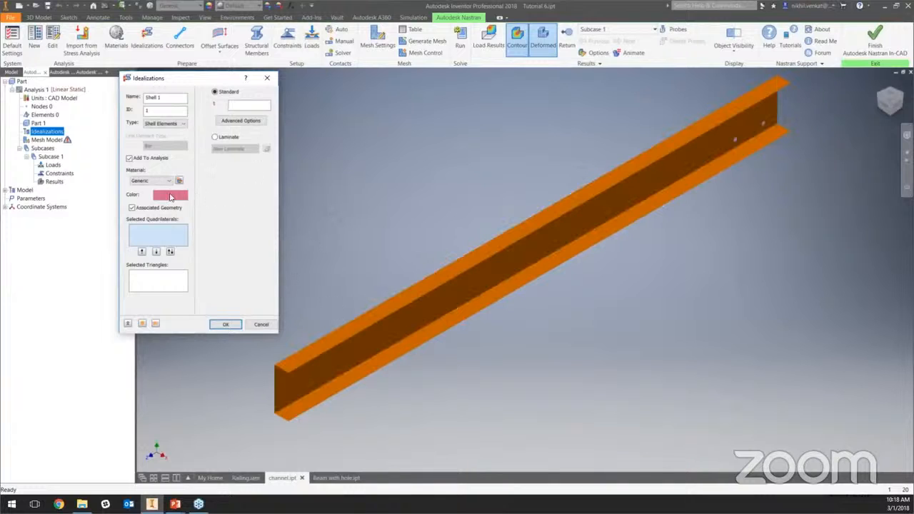
left_click(139, 207)
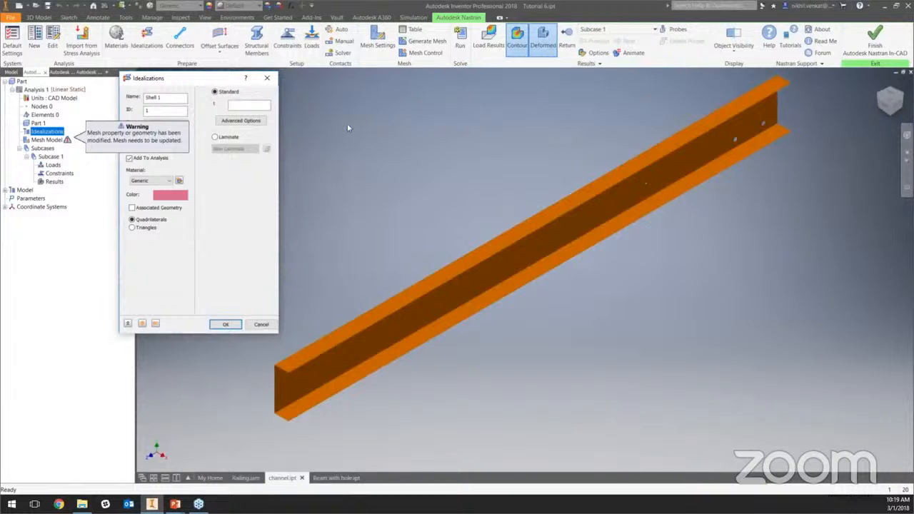
left_click(235, 107)
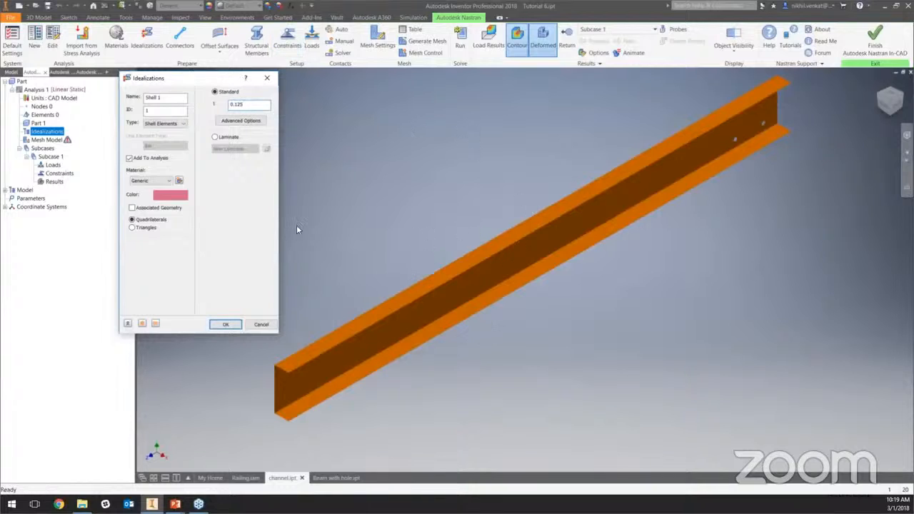
left_click(223, 325)
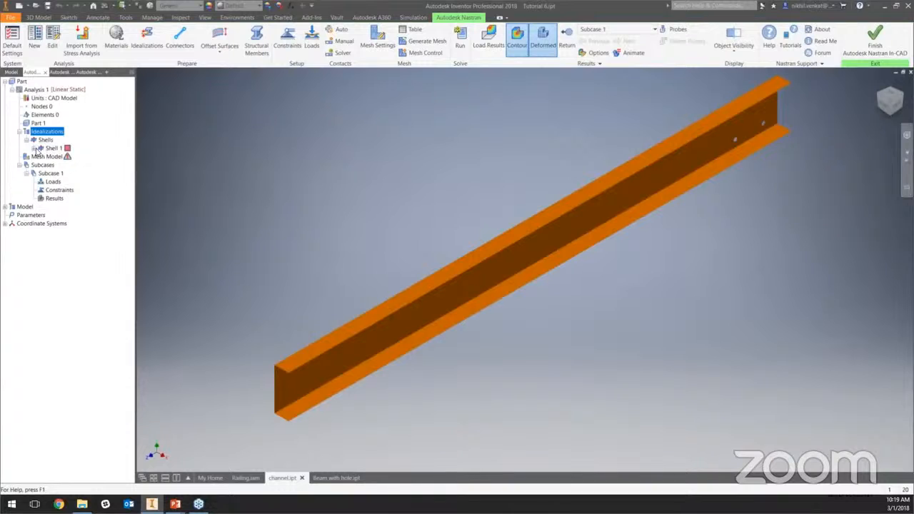
Edit the Shell 1 idealization and define a new material for it from Alloy Steel in the Autodesk Material Library.
right_click(55, 151)
left_click(70, 156)
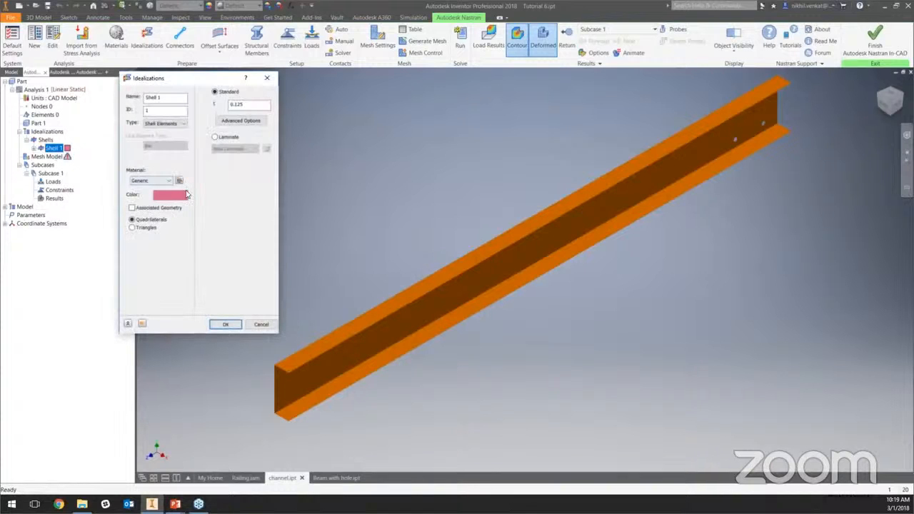
left_click(171, 181)
left_click(199, 188)
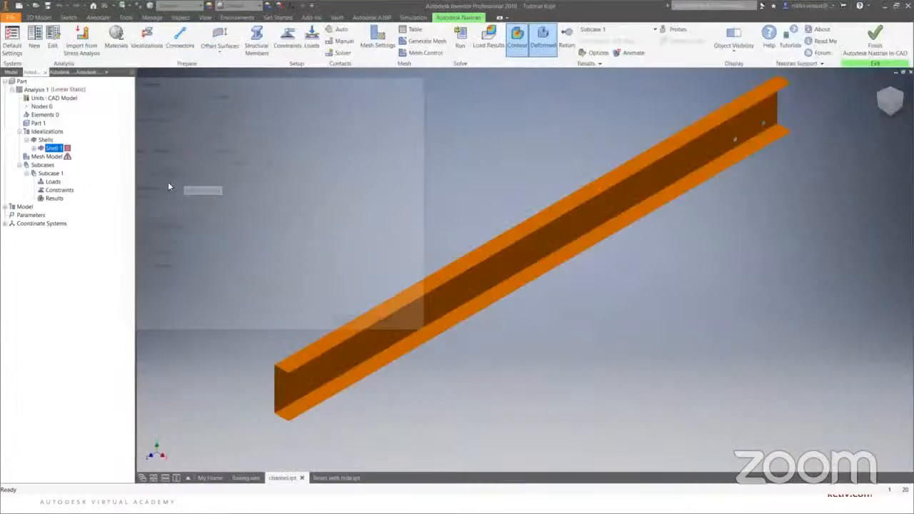
left_click(172, 187)
left_click(177, 103)
left_click_drag(864, 34, 266, 23)
left_click(253, 45)
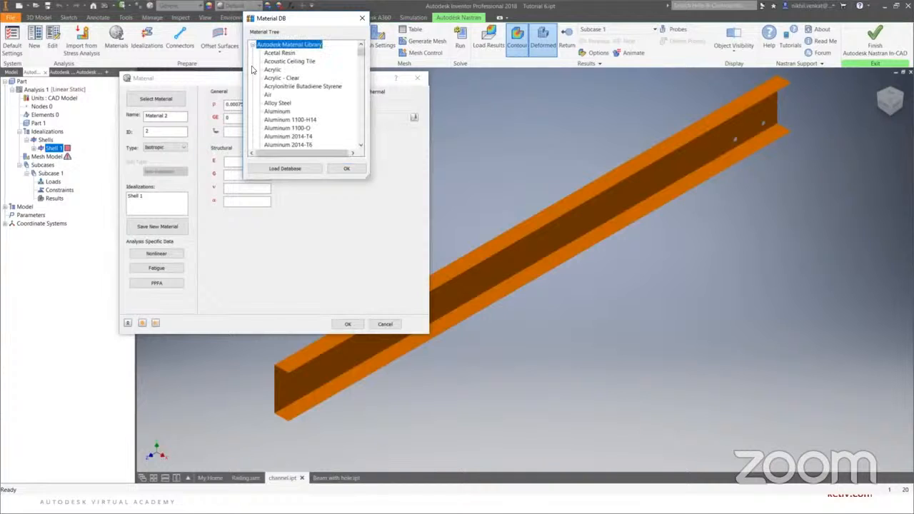
left_click(278, 102)
left_click(336, 170)
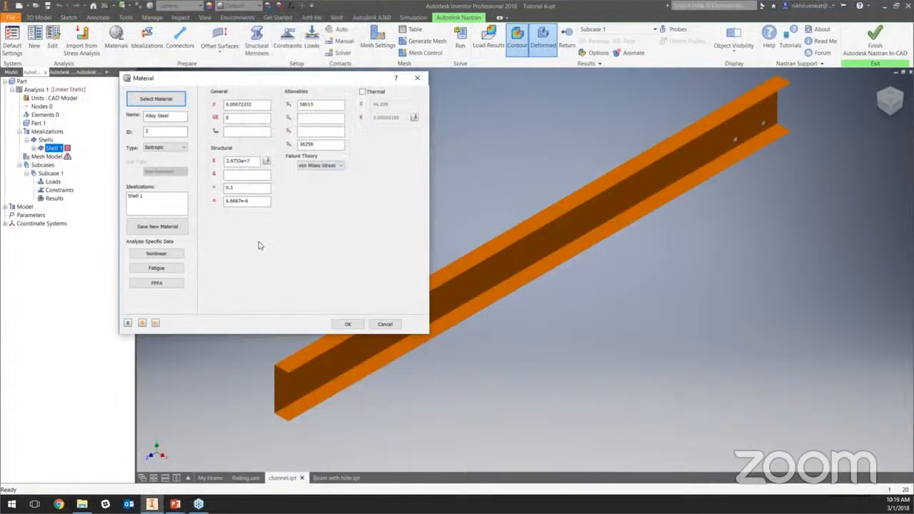
left_click(348, 323)
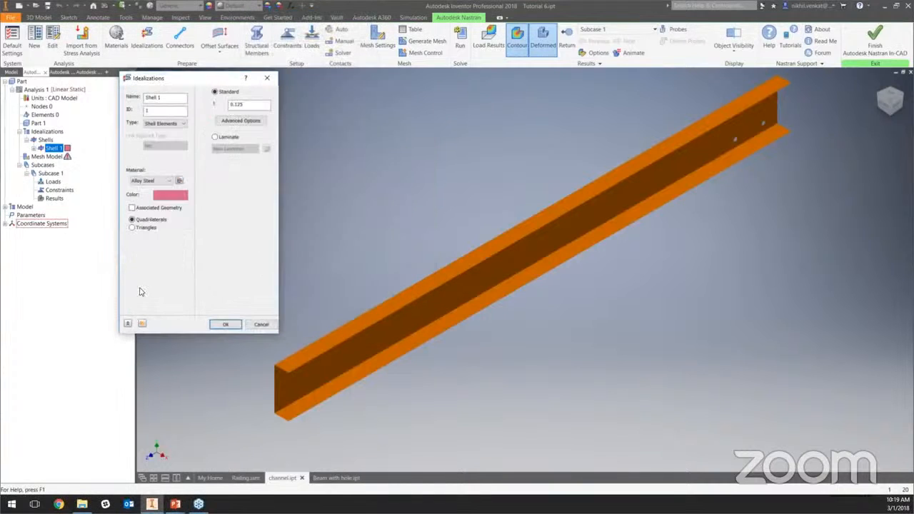
Select Alloy Steel as the material of the Shell 1 idealization and apply the edit.
left_click(151, 182)
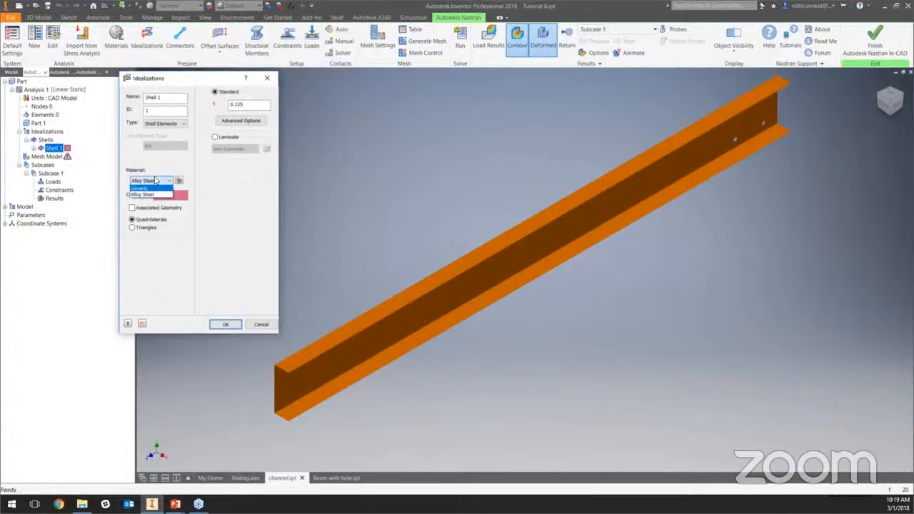
left_click(152, 194)
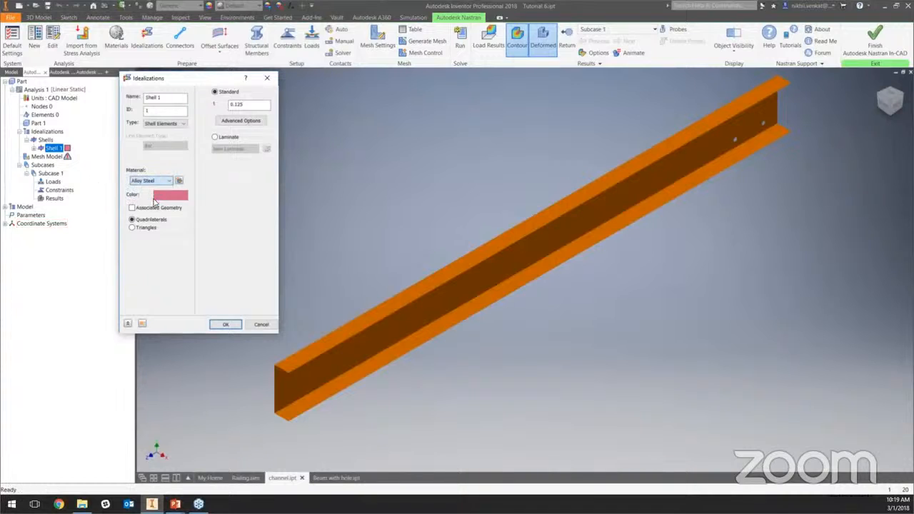
left_click(225, 326)
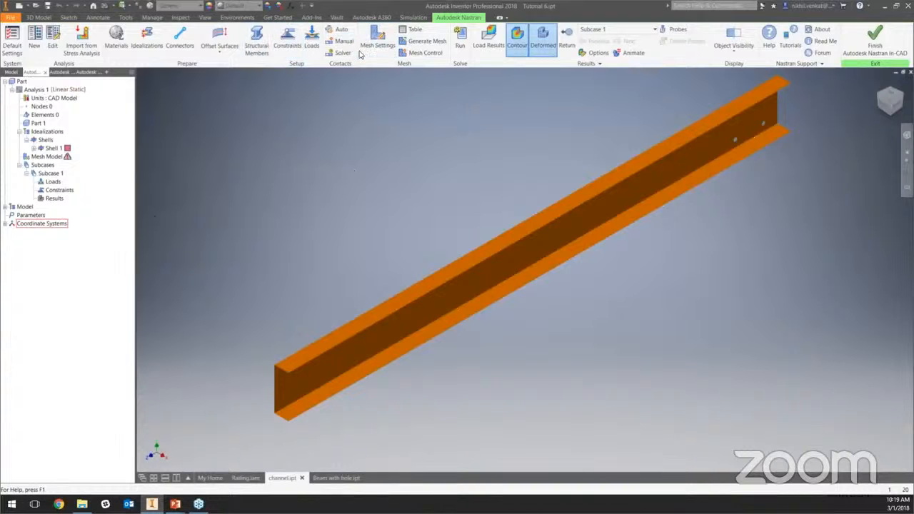
Create a fully fixed structural constraint on the edges of the four holes at the far end of the channel.
left_click(288, 45)
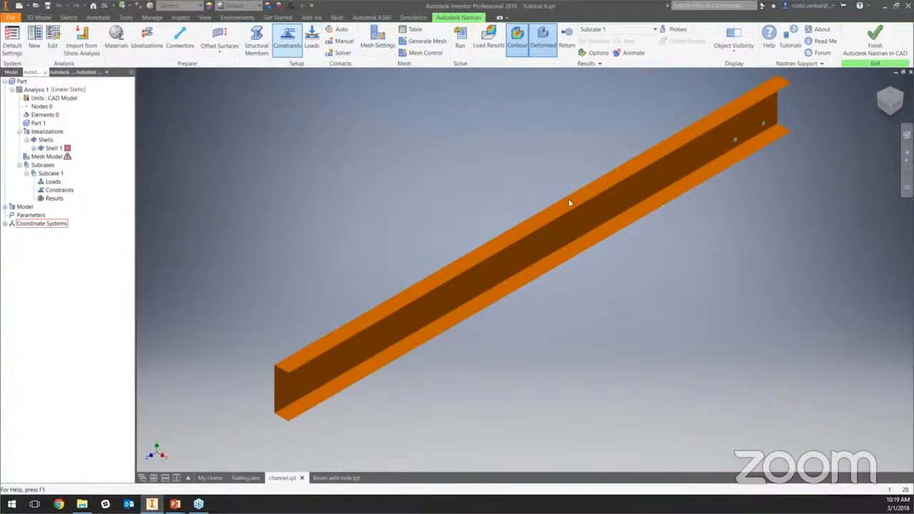
scroll(704, 183, "down", 5)
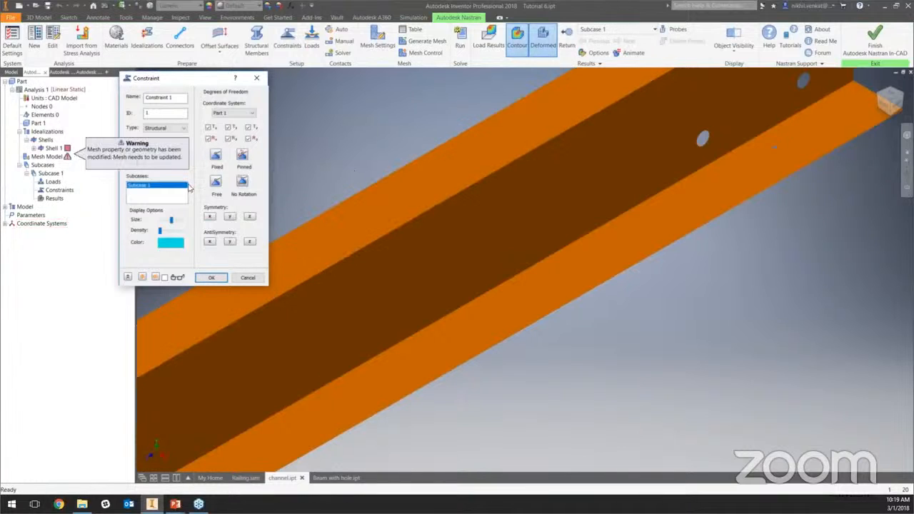
left_click_drag(197, 80, 284, 143)
right_click(245, 216)
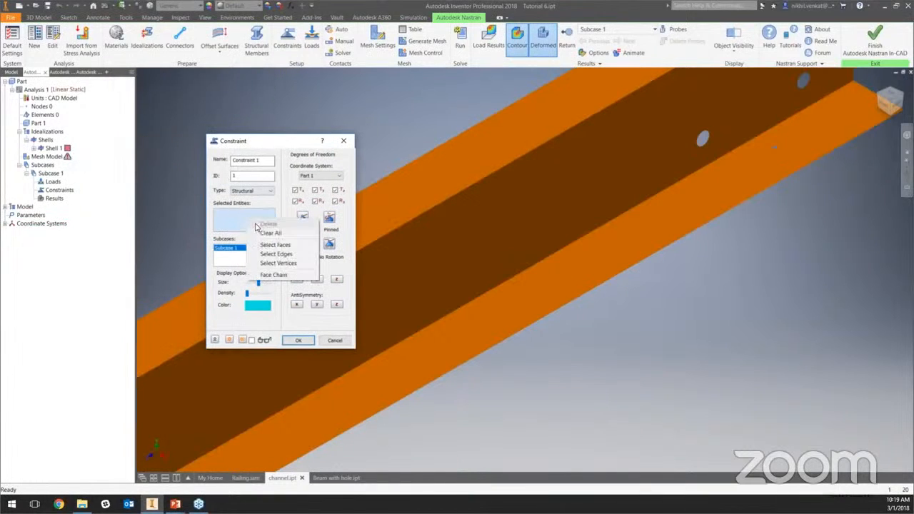
left_click(275, 255)
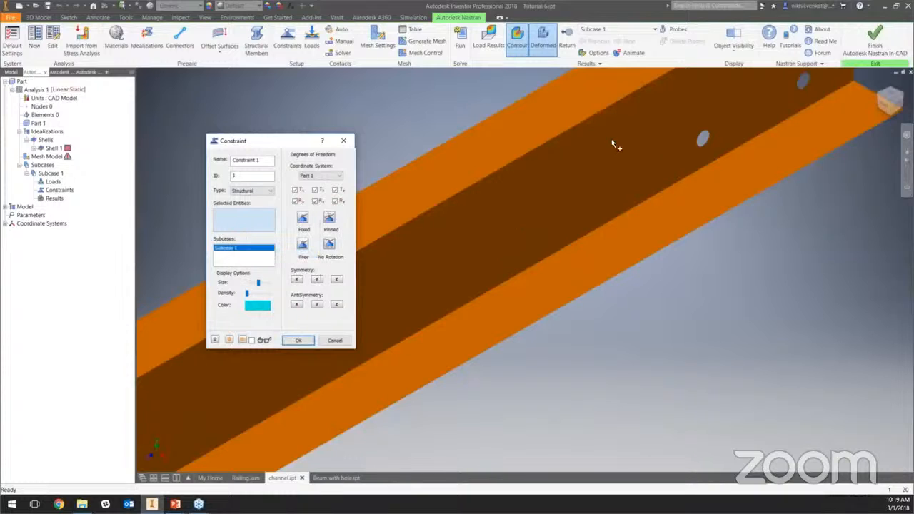
left_click(709, 149)
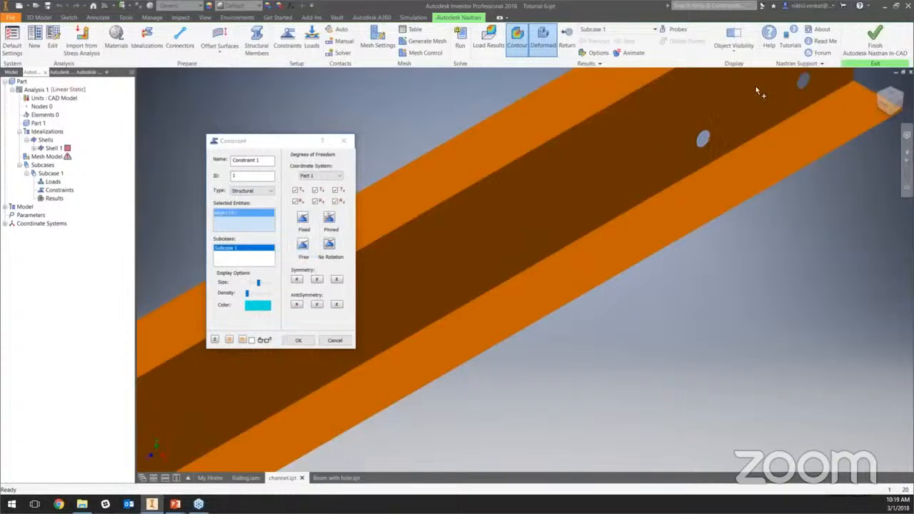
left_click(803, 89)
middle_click_drag(765, 98, 672, 278, "shift")
left_click(699, 341)
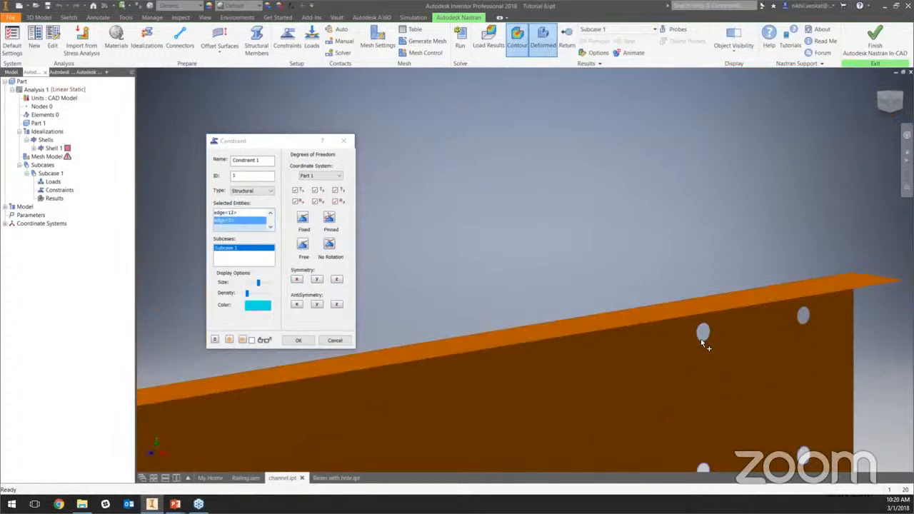
left_click(805, 321)
left_click(300, 340)
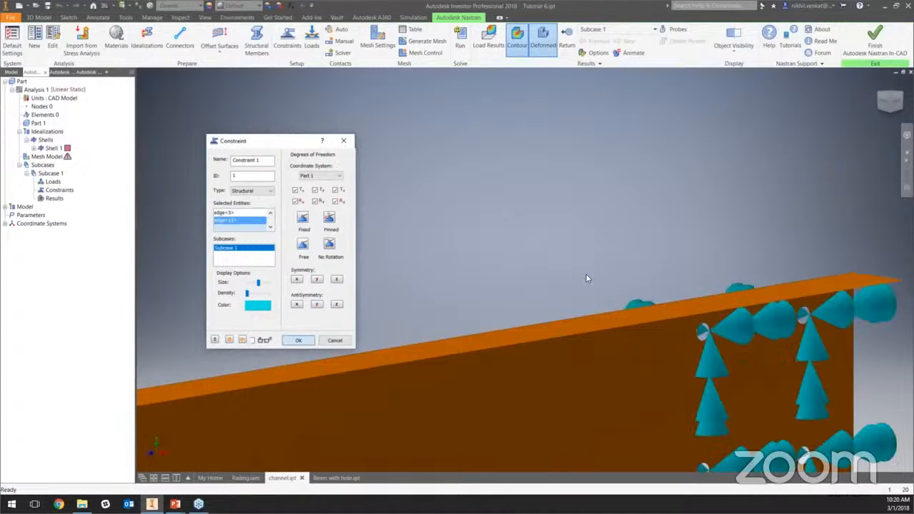
Add a second structural constraint on the three edges of the channel's opposite end, restraining only Ty.
scroll(317, 314, "up", 3)
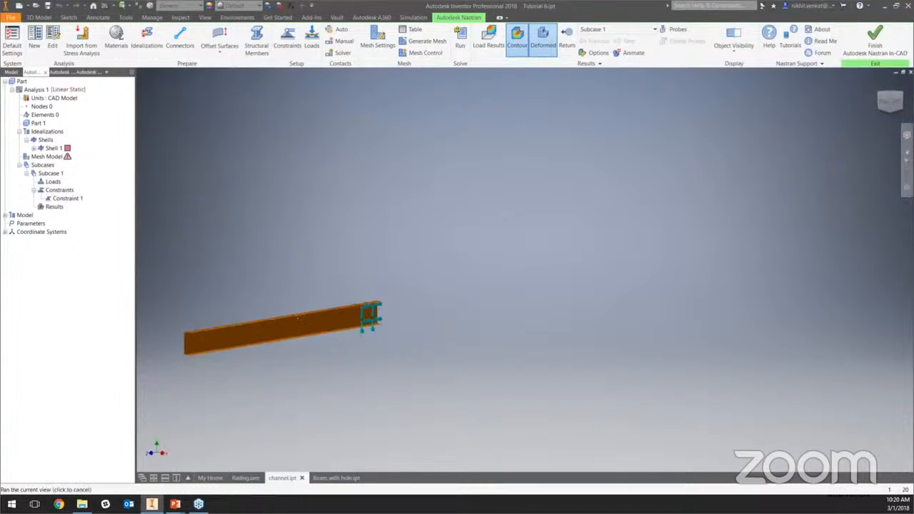
middle_click_drag(192, 330, 319, 356)
middle_click_drag(401, 356, 355, 372, "shift")
scroll(355, 372, "down", 3)
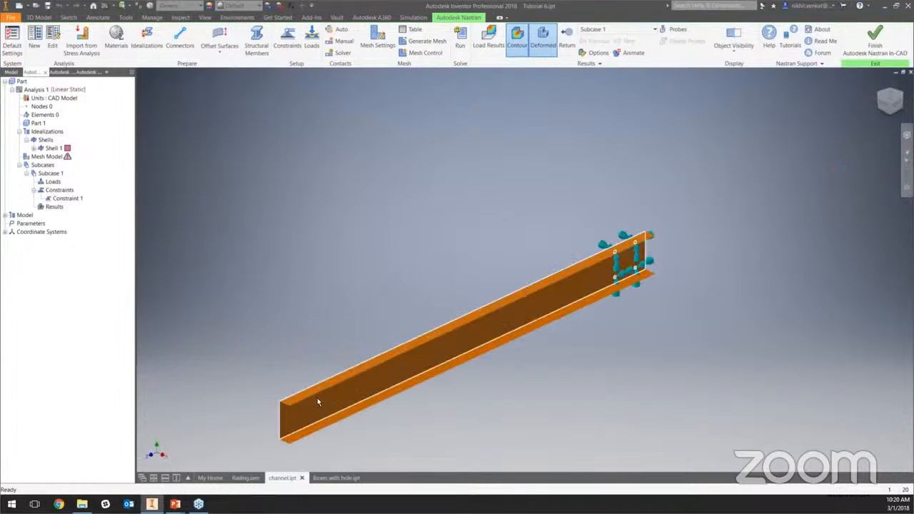
middle_click_drag(317, 398, 335, 365, "shift")
left_click(287, 45)
middle_click_drag(322, 392, 474, 373)
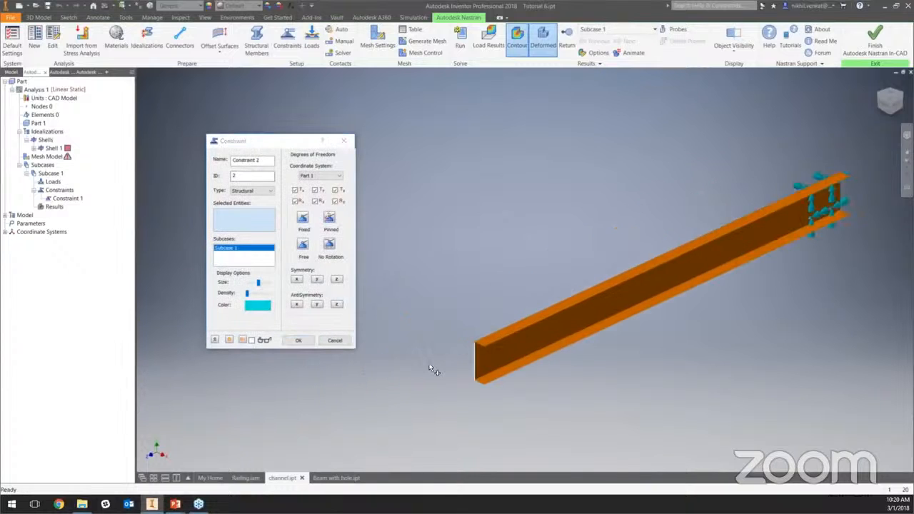
left_click(479, 370)
left_click(482, 375)
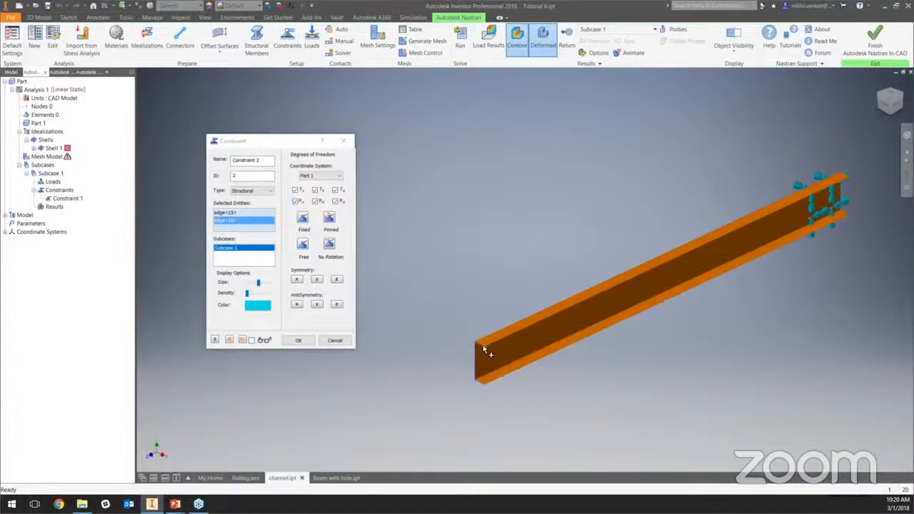
left_click(482, 350)
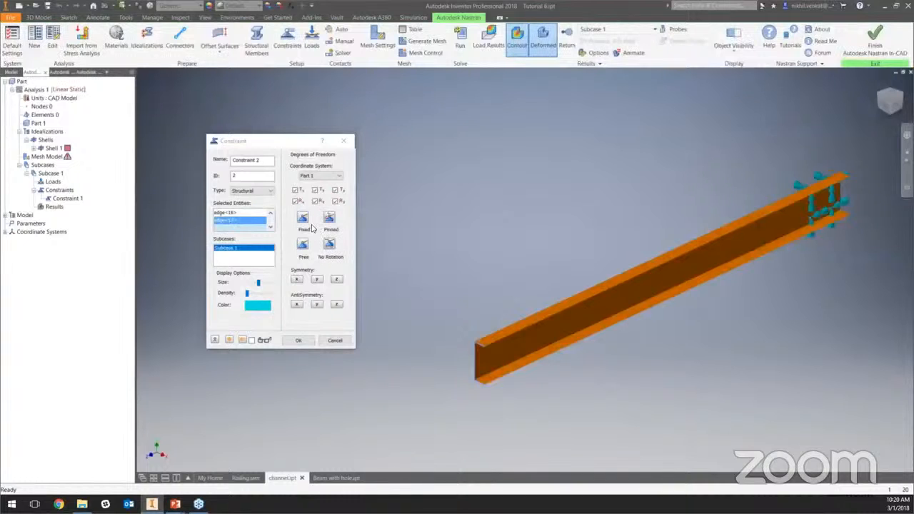
left_click(302, 245)
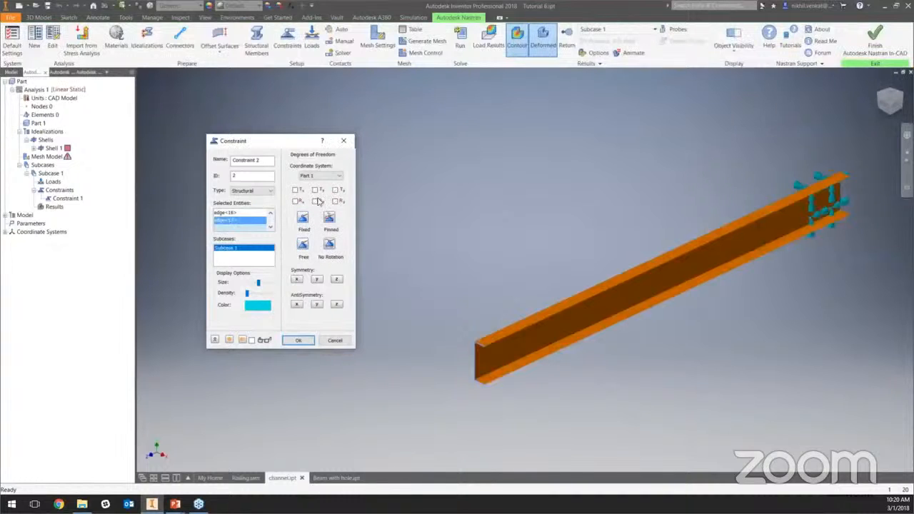
left_click(315, 190)
left_click(298, 340)
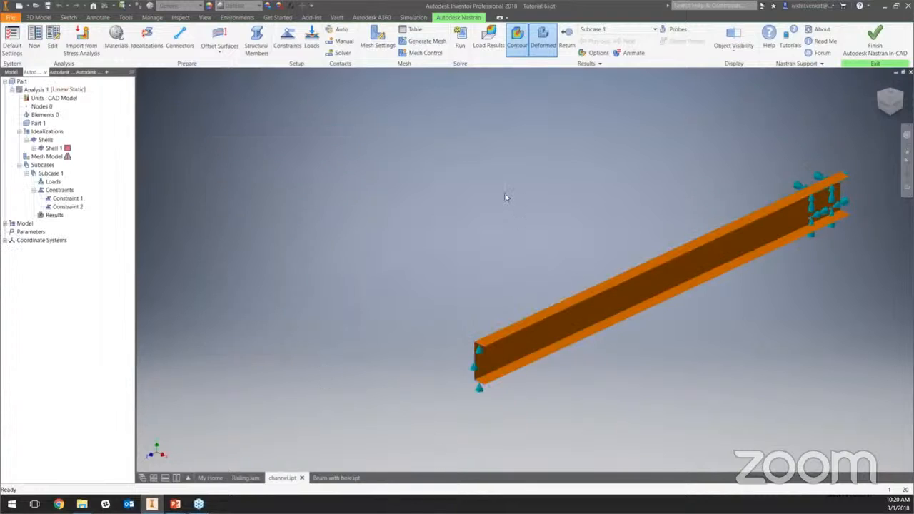
Apply an enforced motion displacement load of 0.01 in along Ty to the three edges of the end without holes.
left_click(312, 39)
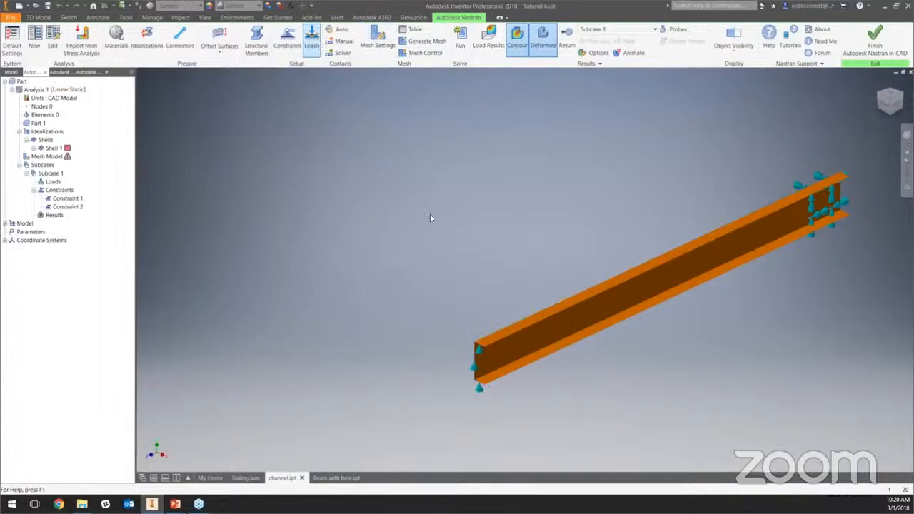
left_click(475, 351)
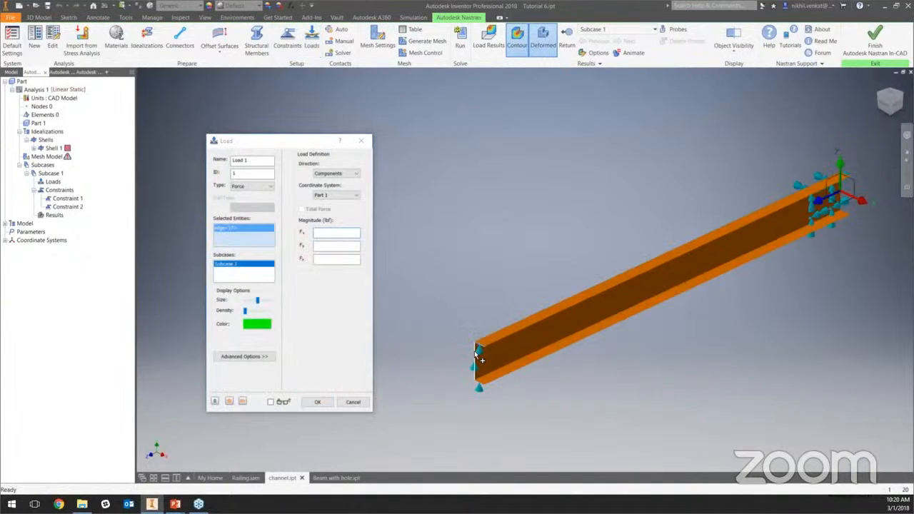
left_click(478, 381)
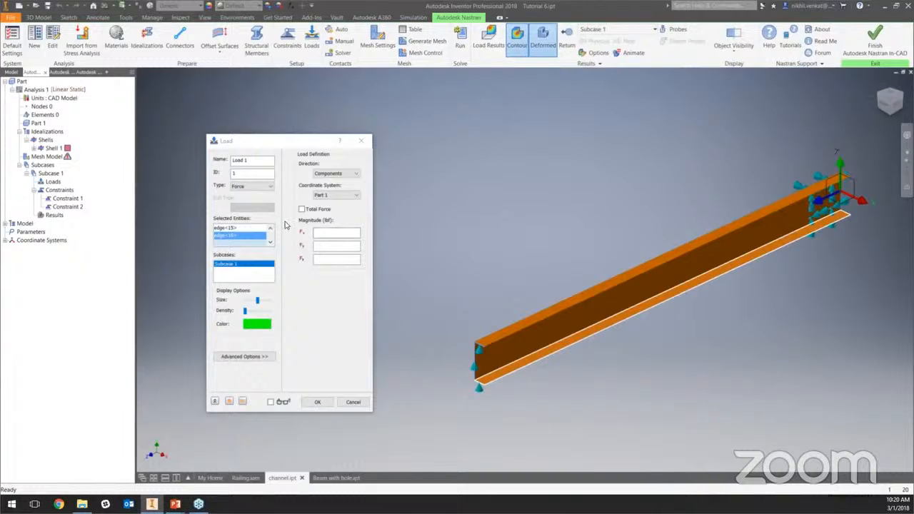
left_click(244, 187)
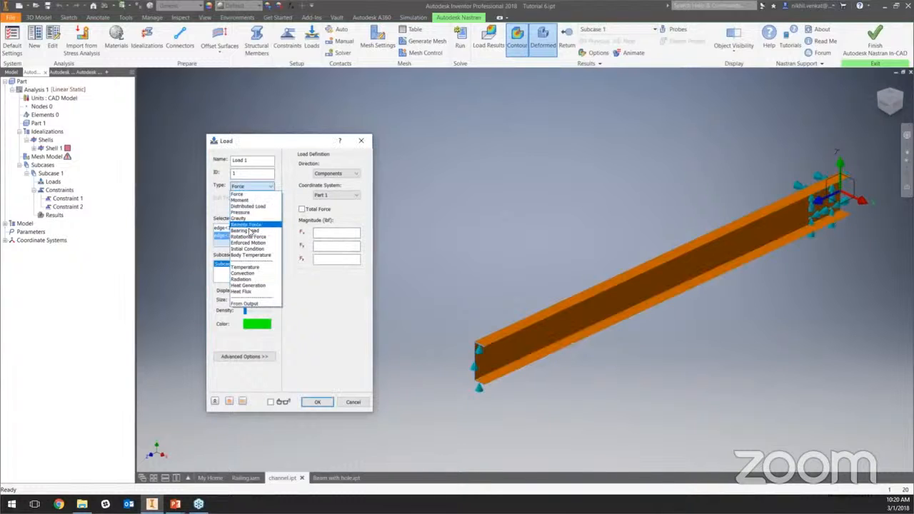
left_click(248, 243)
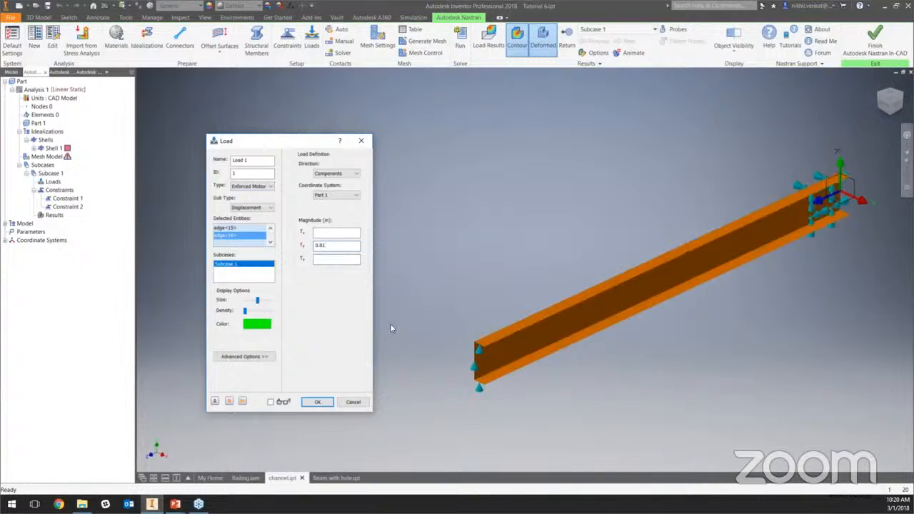
left_click(329, 405)
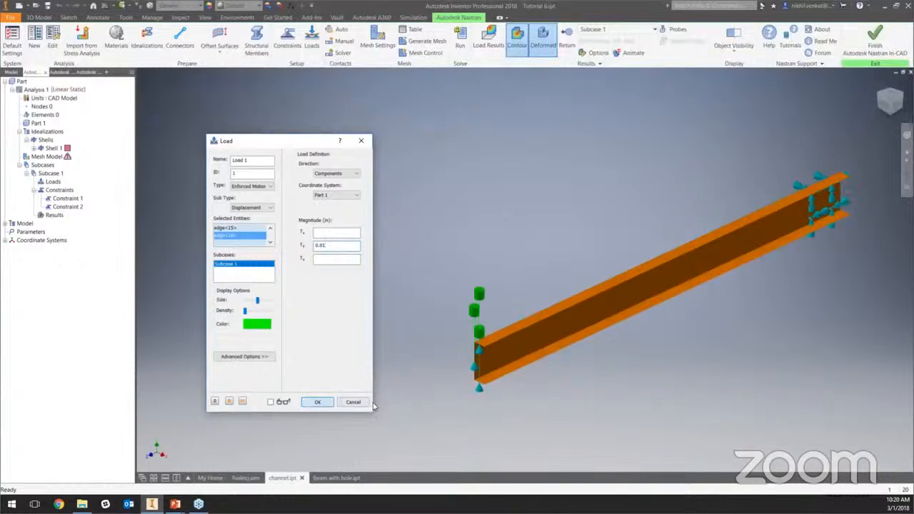
Generate the channel's mesh and examine the elements around the end holes.
middle_click_drag(438, 252, 405, 252)
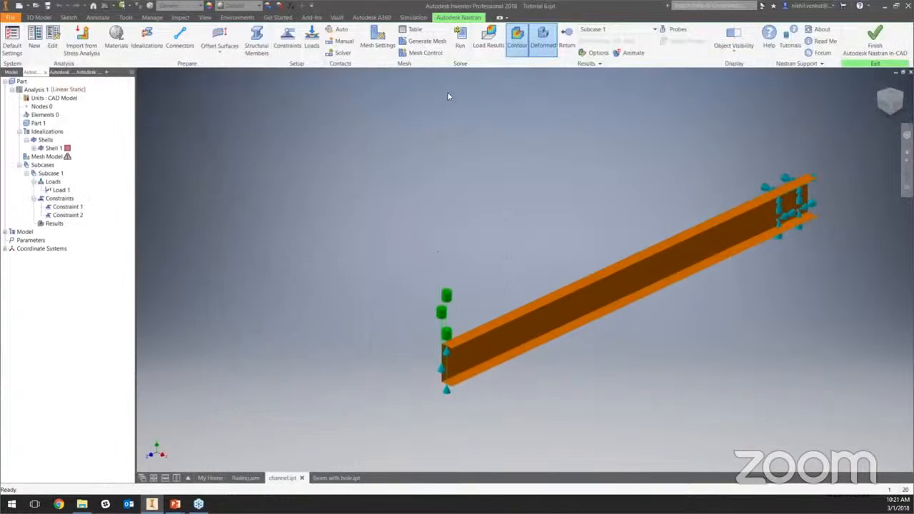
left_click(429, 41)
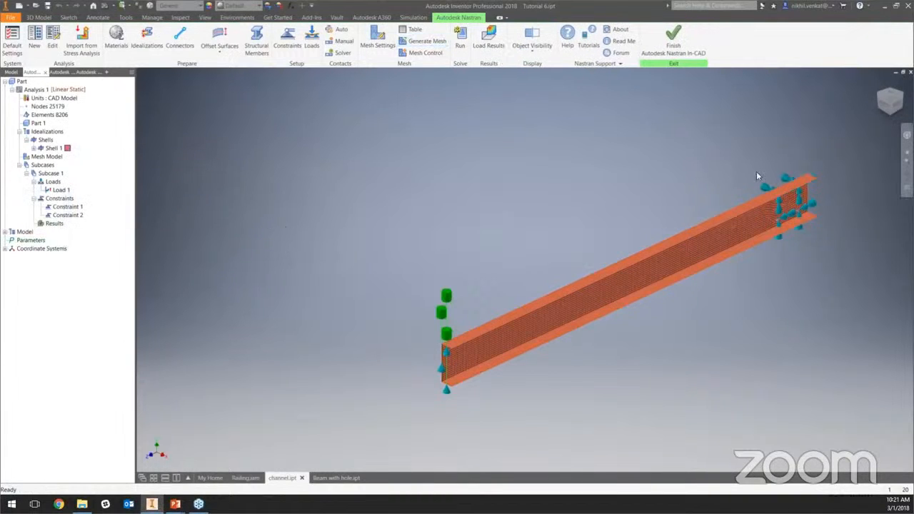
scroll(785, 193, "up", 5)
scroll(818, 264, "up", 3)
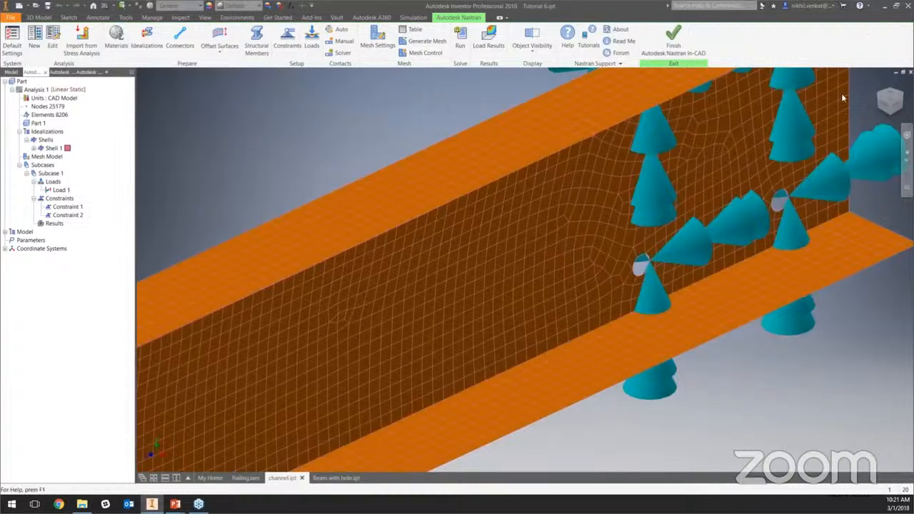
left_click(897, 106)
scroll(686, 293, "up", 8)
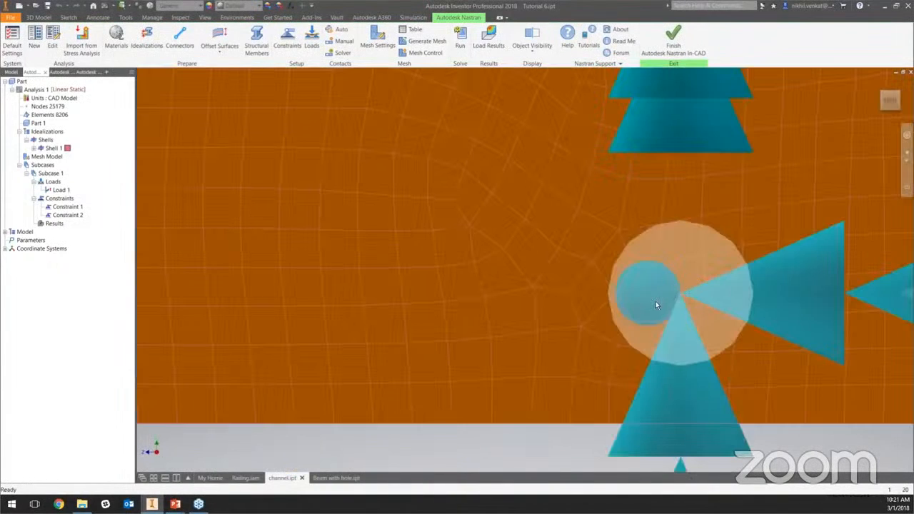
middle_click_drag(655, 305, 625, 152, "shift")
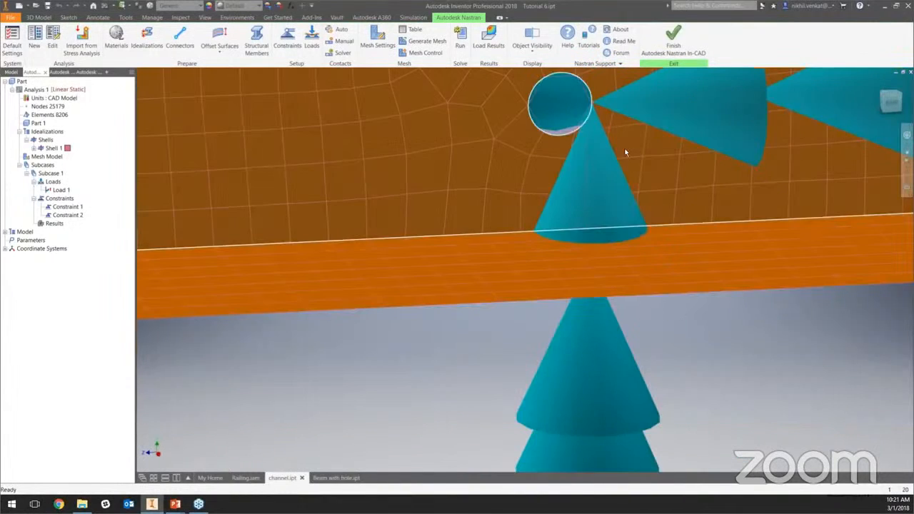
middle_click_drag(554, 99, 572, 146)
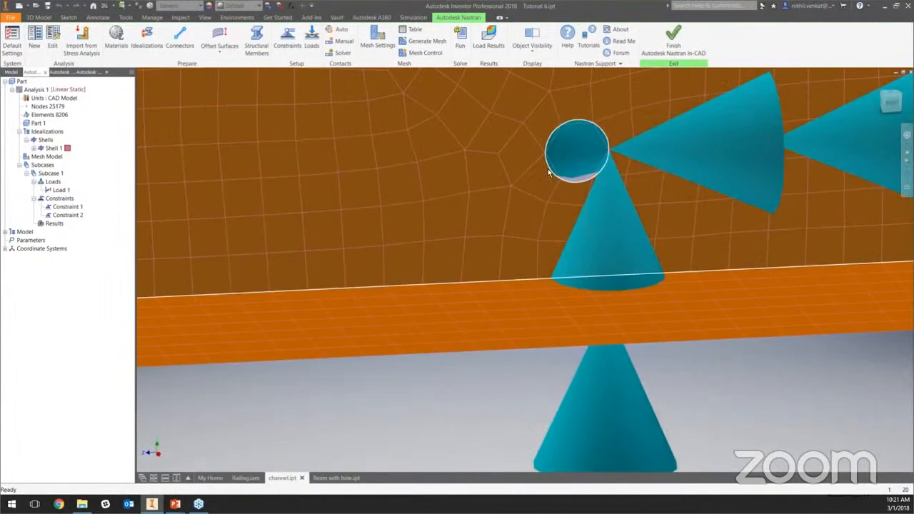
scroll(571, 186, "up", 6)
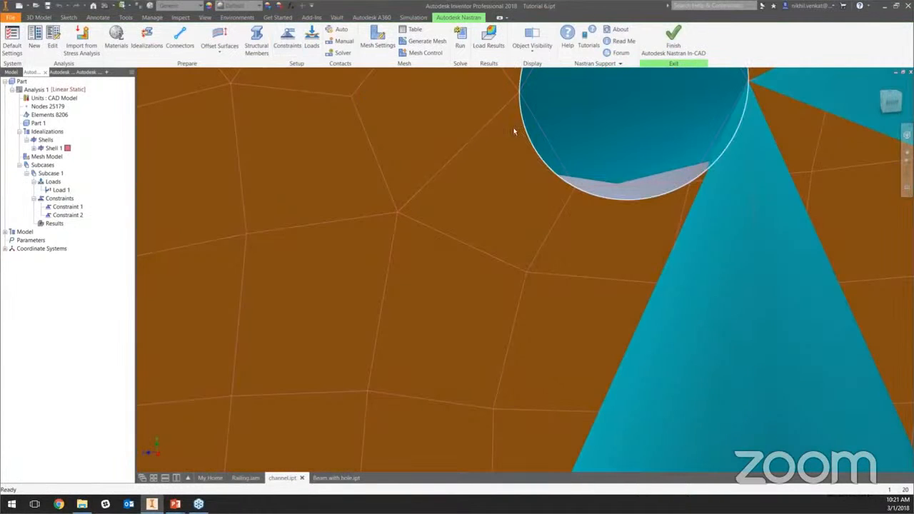
middle_click_drag(558, 178, 562, 209)
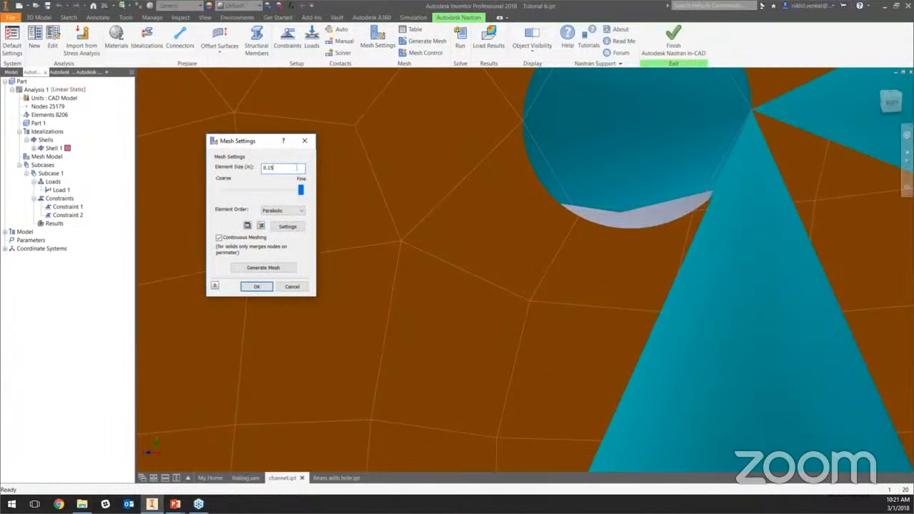
Refine the mesh to an element size of 0.10 in, regenerate it and look over the whole channel.
left_click_drag(276, 169, 237, 164)
type("0.")
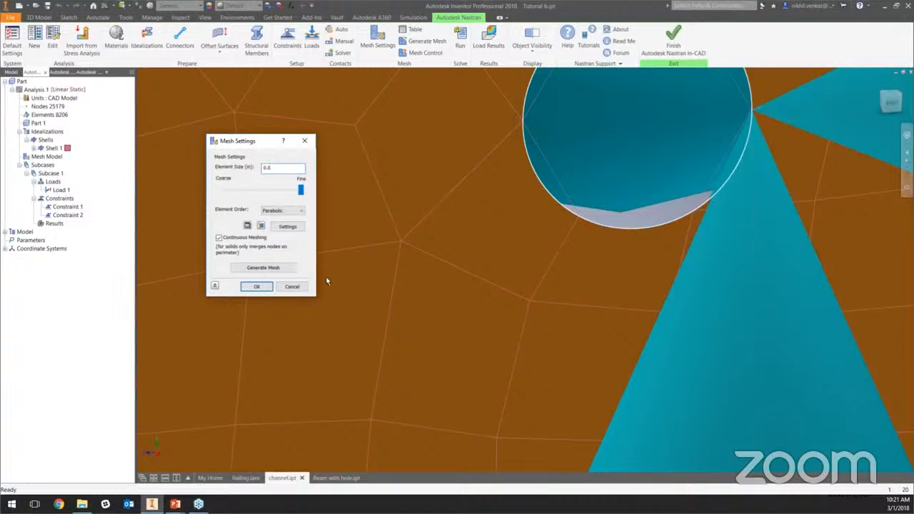
type("1")
key("BackSpace")
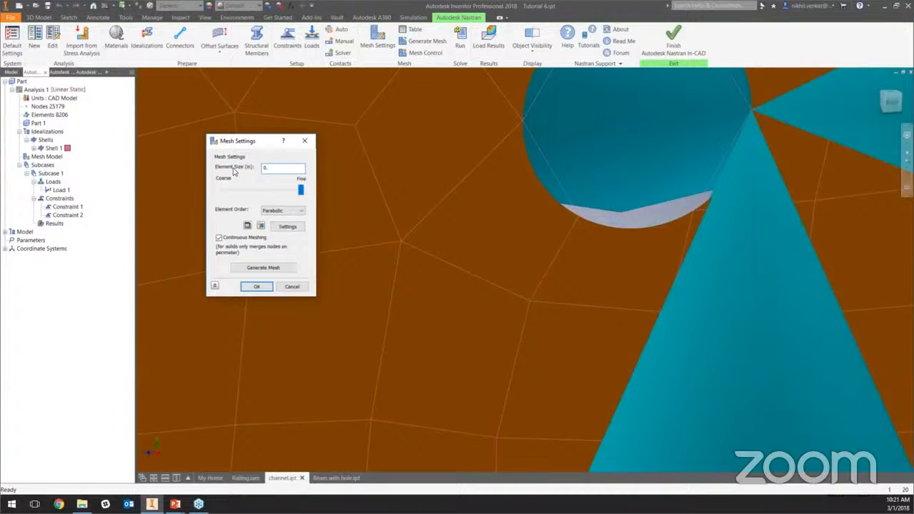
type("10")
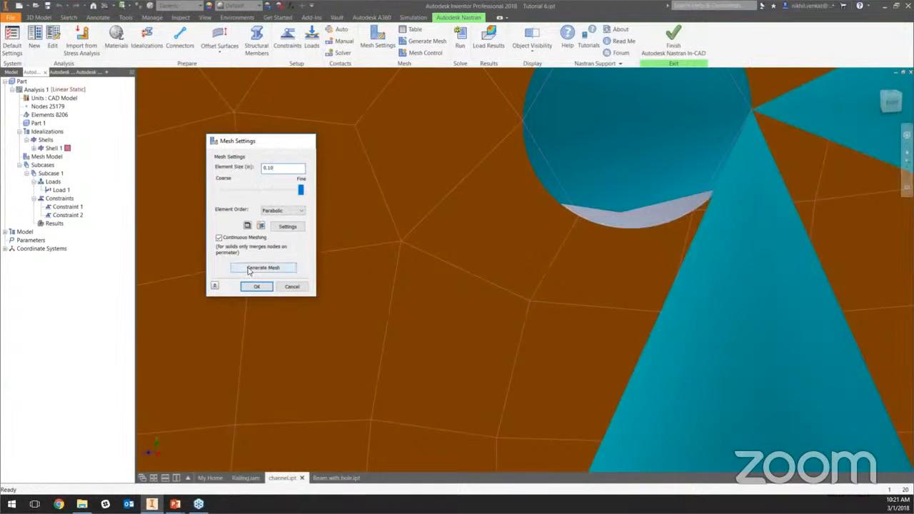
left_click(249, 269)
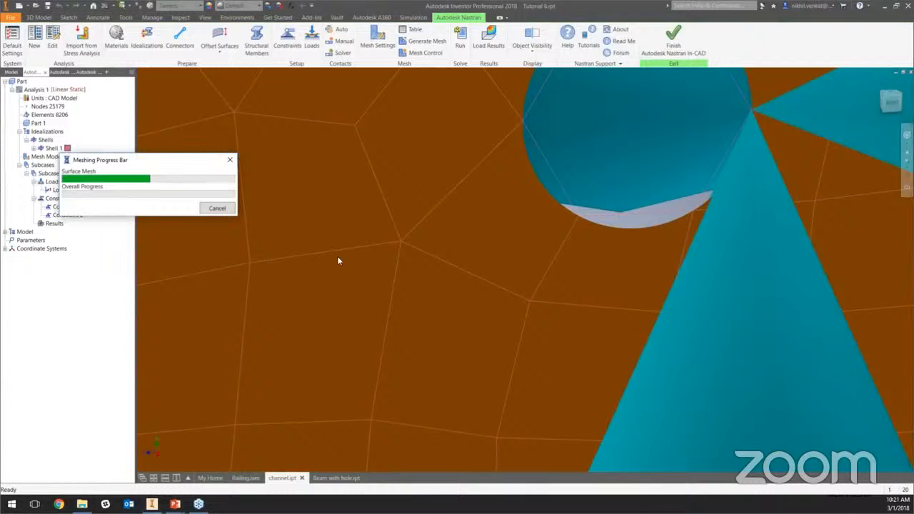
scroll(301, 250, "down", 6)
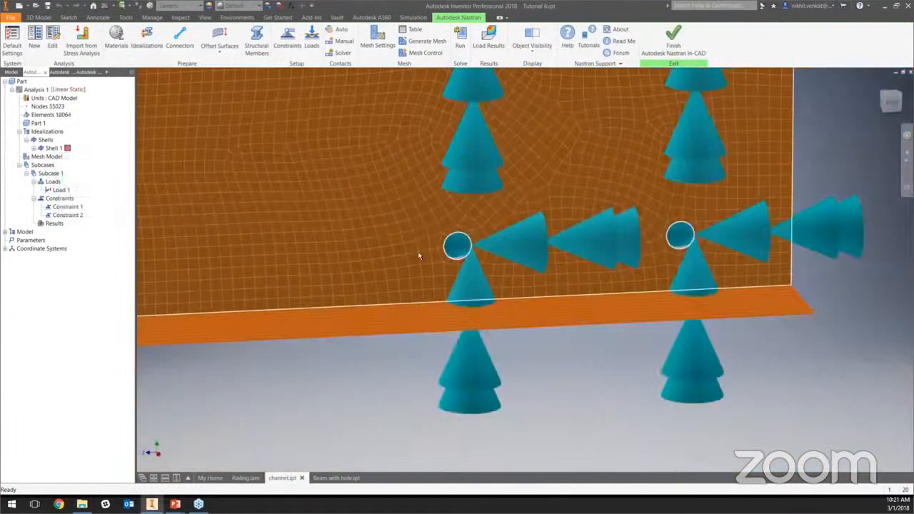
scroll(418, 255, "down", 8)
middle_click_drag(500, 255, 705, 285)
scroll(589, 278, "down", 5)
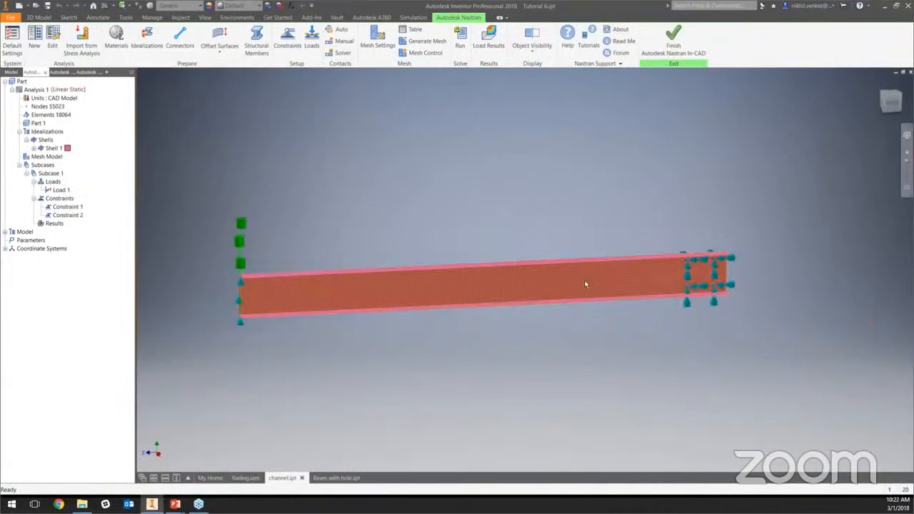
middle_click_drag(411, 209, 423, 220, "shift")
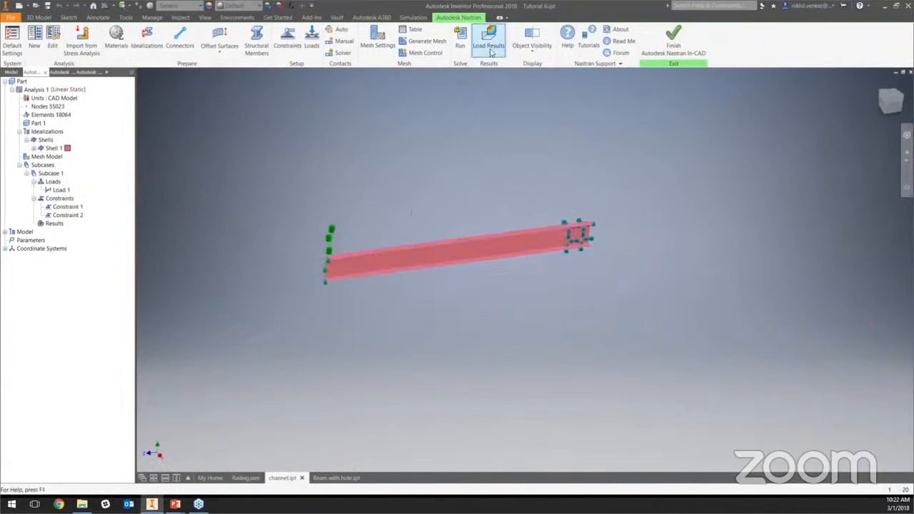
Solve the channel analysis and view the shell von Mises stress contour on the deformed shape.
left_click(459, 38)
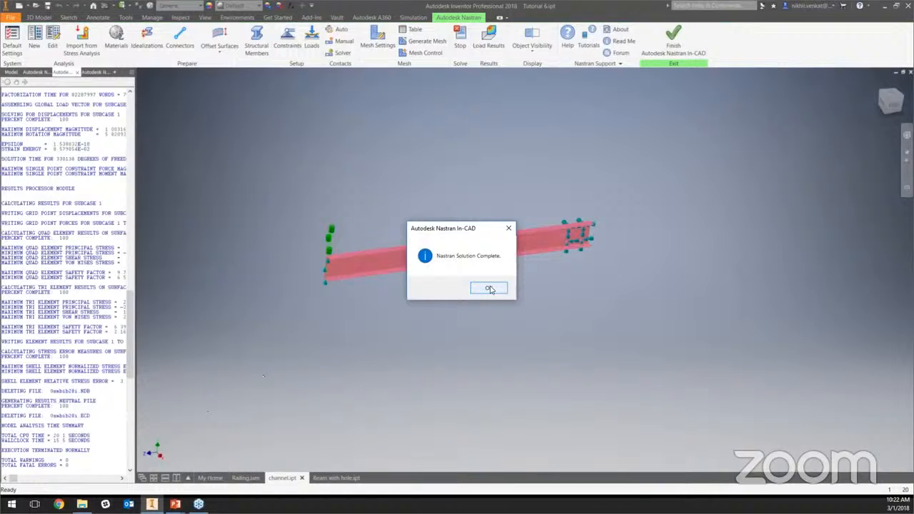
left_click(490, 289)
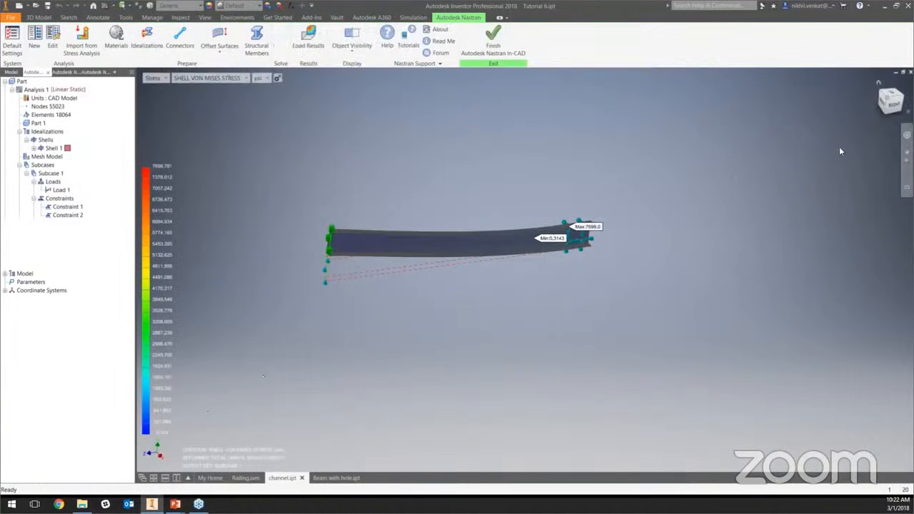
left_click(887, 99)
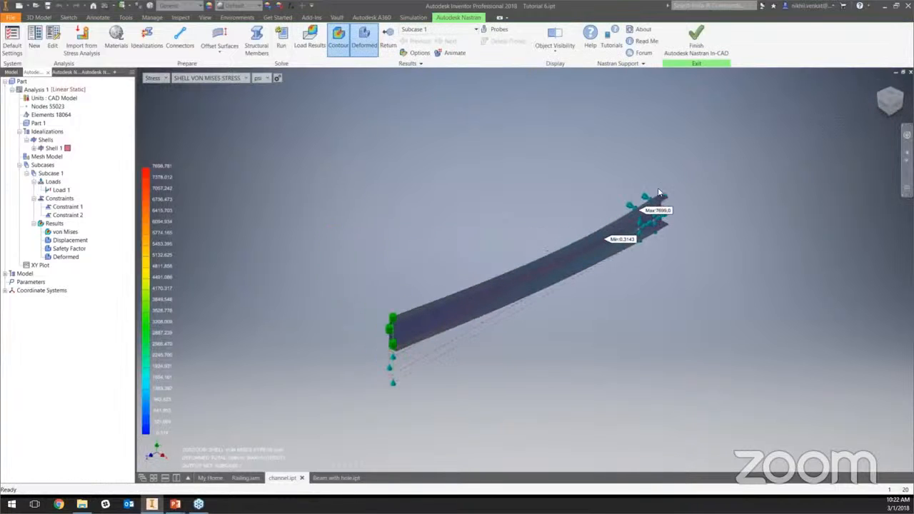
scroll(573, 233, "up", 3)
middle_click_drag(510, 287, 541, 221)
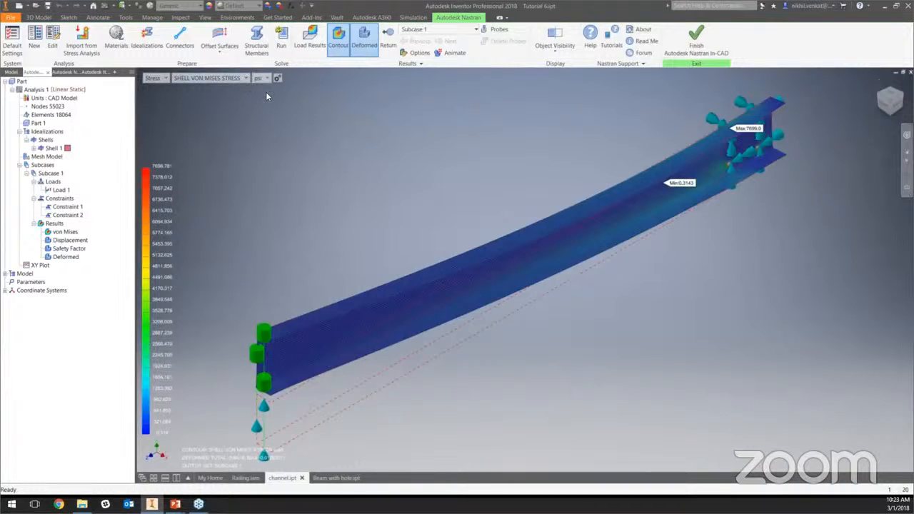
Look through the available shell stress results and examine the von Mises stress around the channel's end holes.
left_click(223, 78)
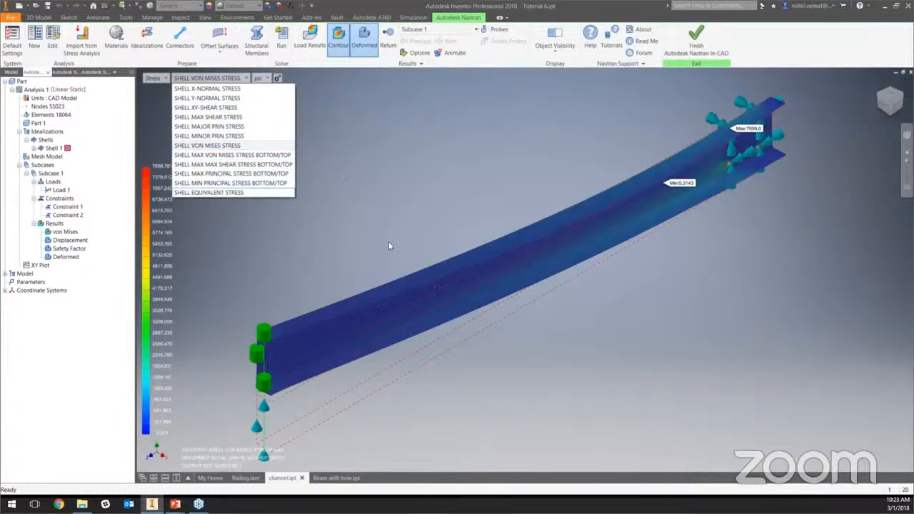
left_click(242, 221)
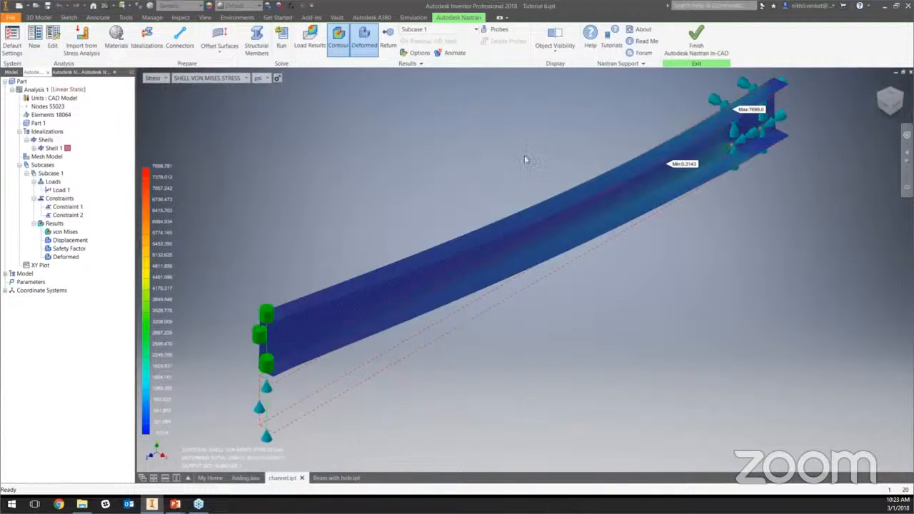
left_click(899, 106)
scroll(689, 315, "up", 5)
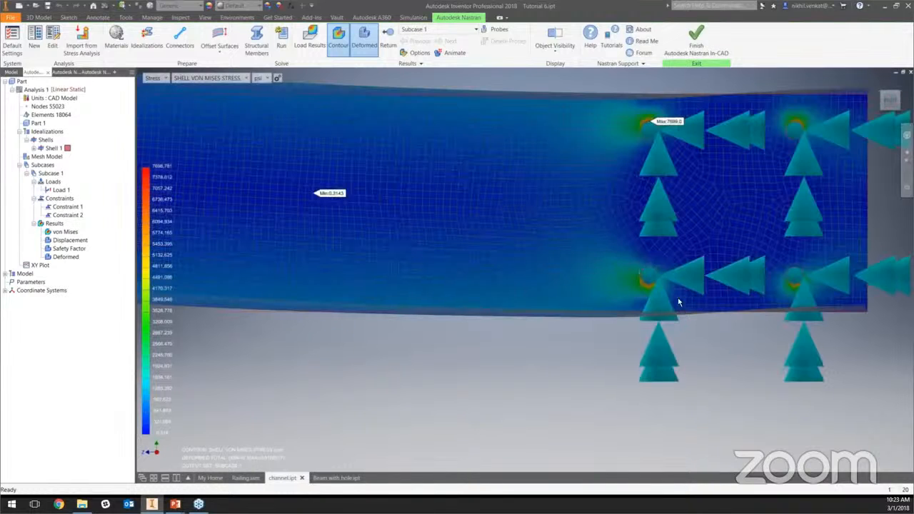
Hide the symbols of Constraint 2 and Constraint 1 so the end holes are unobstructed.
right_click(60, 218)
left_click(78, 267)
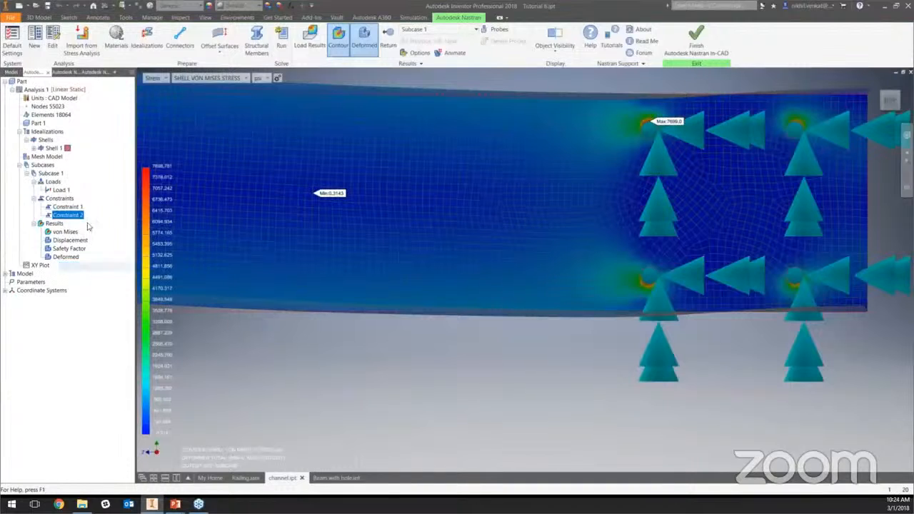
right_click(65, 206)
left_click(78, 256)
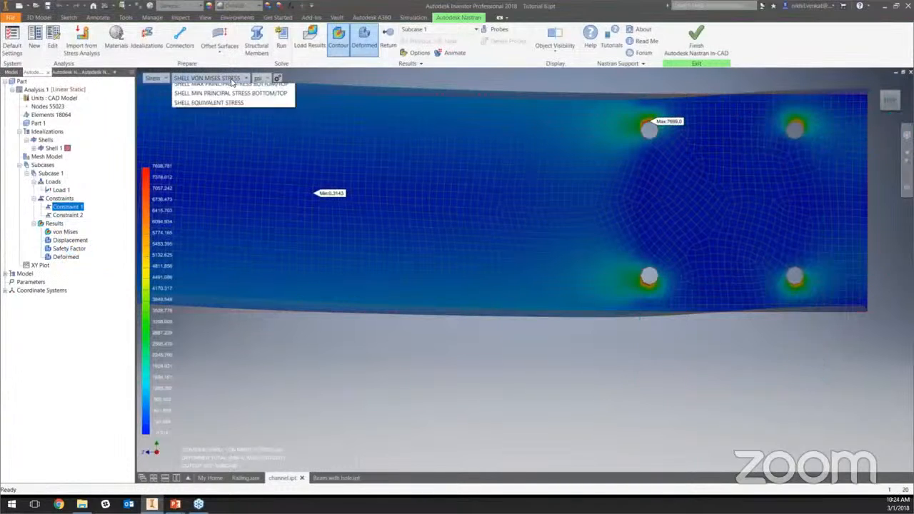
Switch the contour from shell stress to the Other result Shell Max Mesh Convergence Error Bottom/Top.
left_click(236, 78)
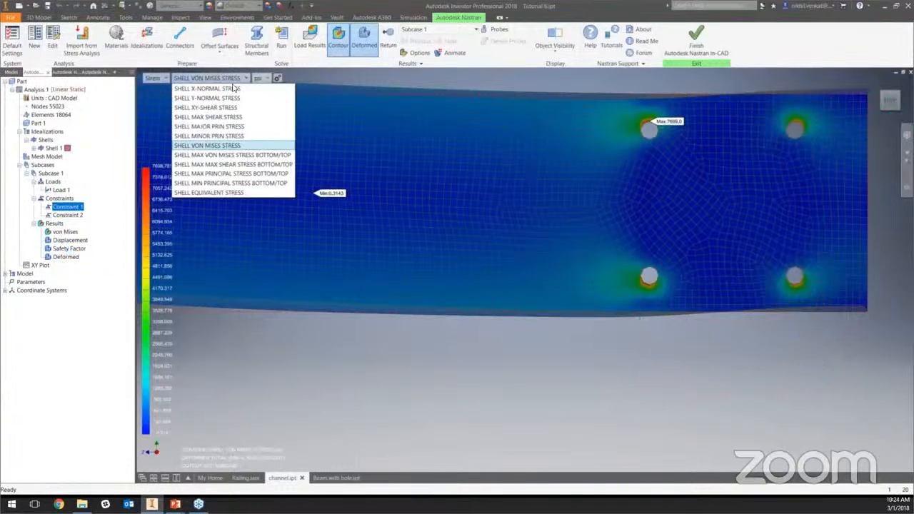
left_click(163, 78)
left_click(163, 78)
left_click(167, 149)
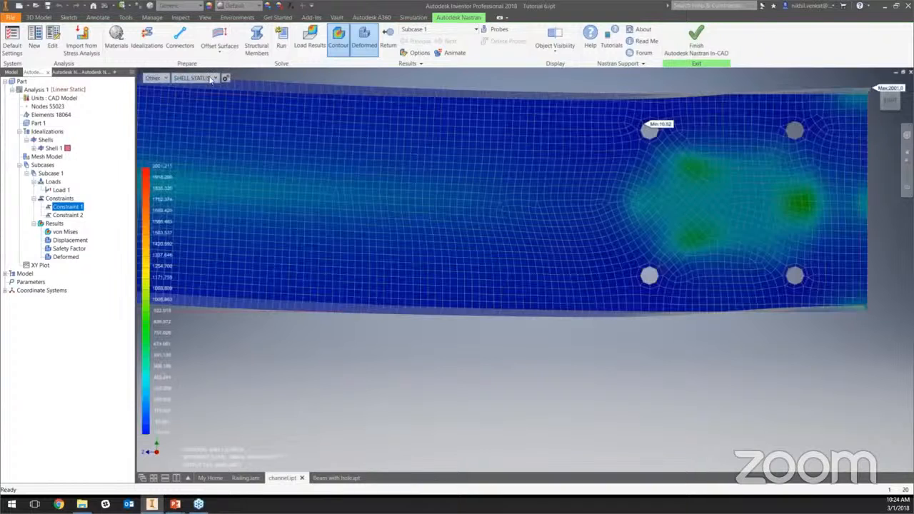
left_click(196, 78)
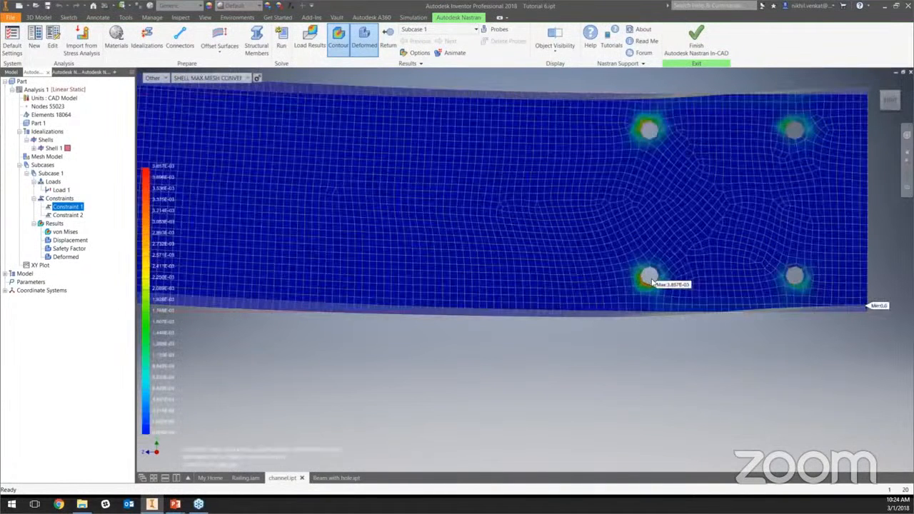
Examine the mesh convergence error around the channel's end holes, especially at the location of the maximum.
scroll(633, 293, "down", 5)
scroll(634, 292, "down", 3)
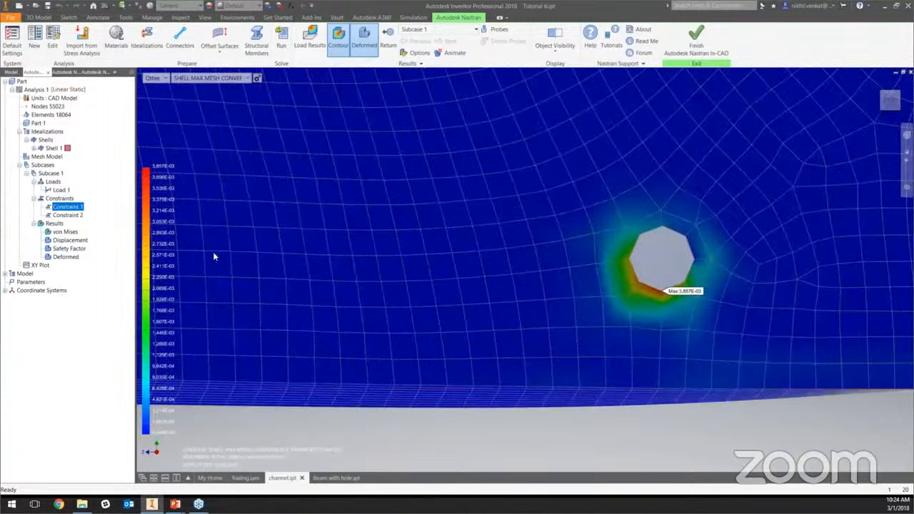
left_click(232, 79)
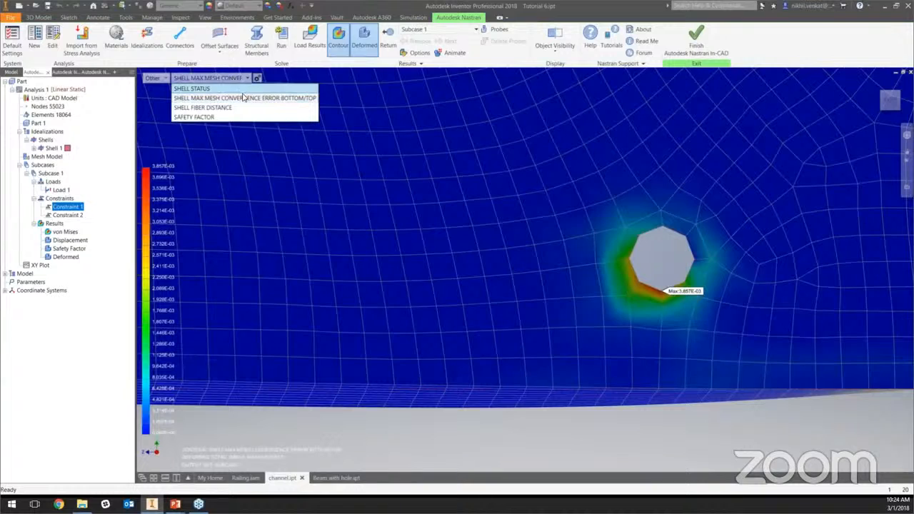
left_click(234, 80)
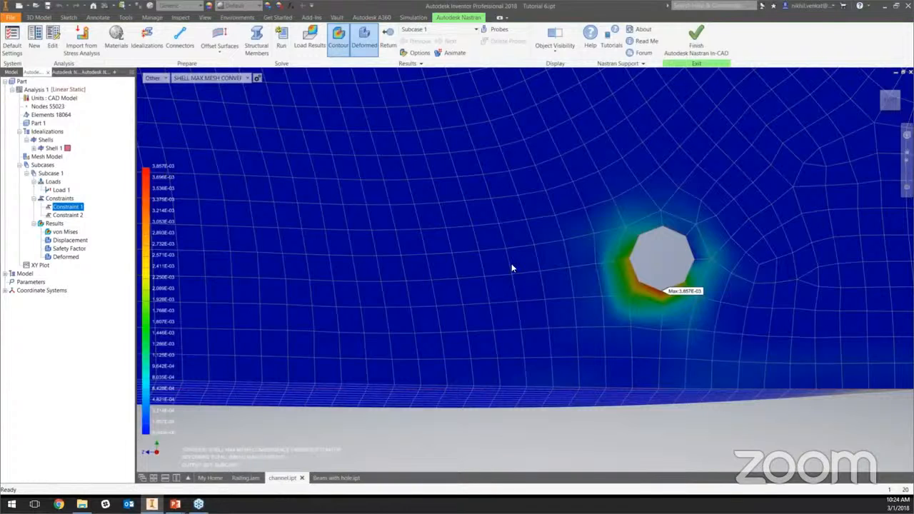
scroll(512, 264, "down", 5)
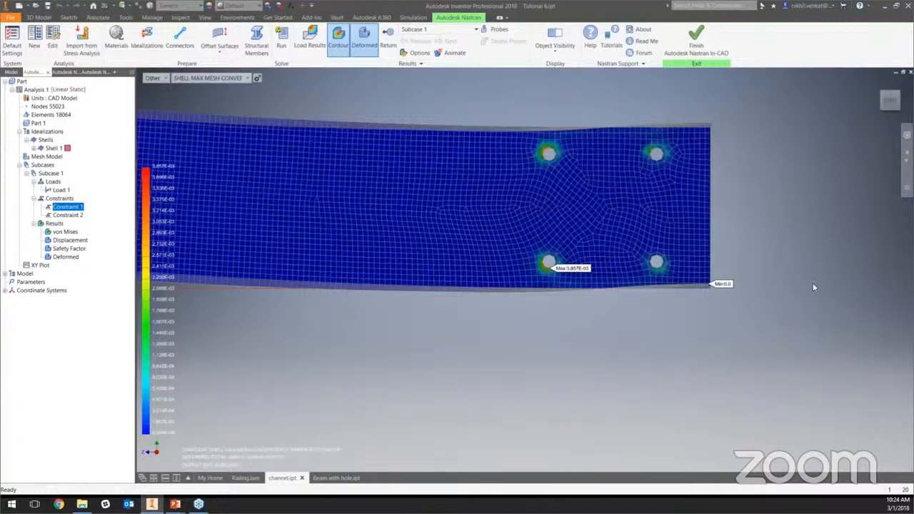
scroll(527, 265, "up", 3)
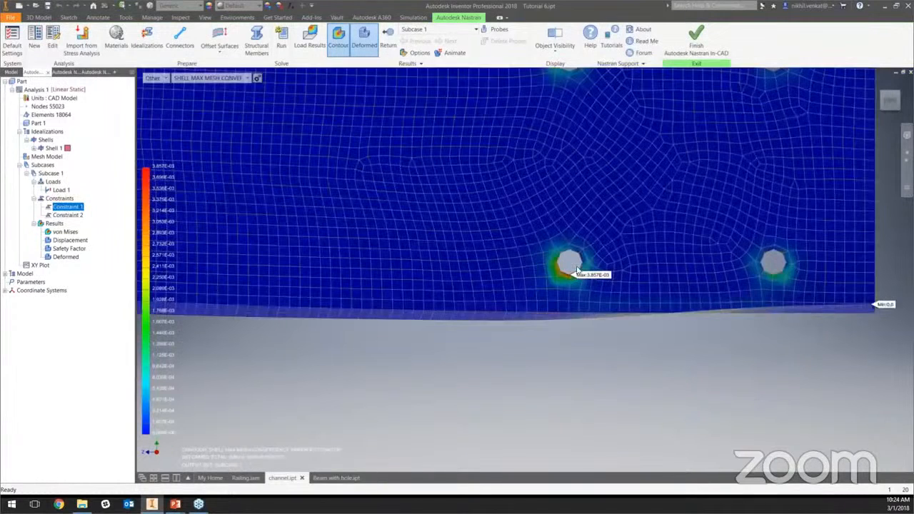
scroll(571, 266, "down", 3)
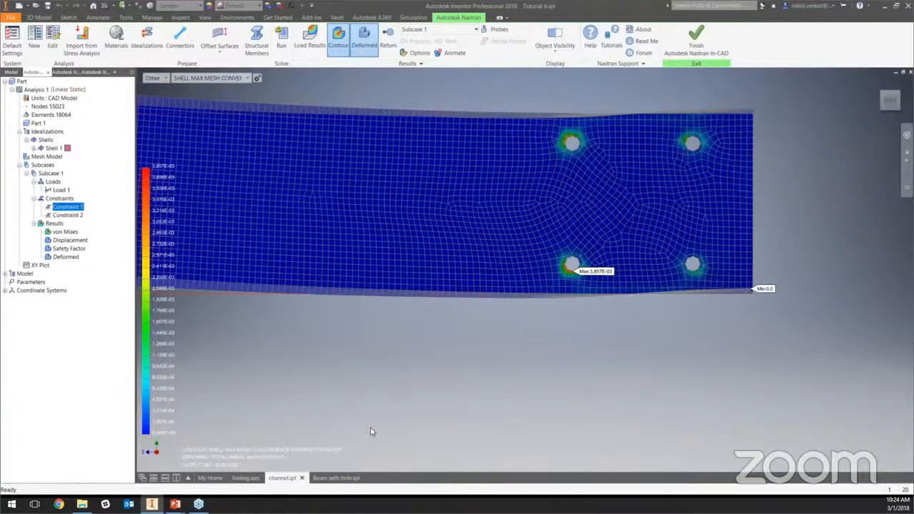
Switch to the Beam with hole part and open its Solid 1 idealization for editing.
left_click(336, 479)
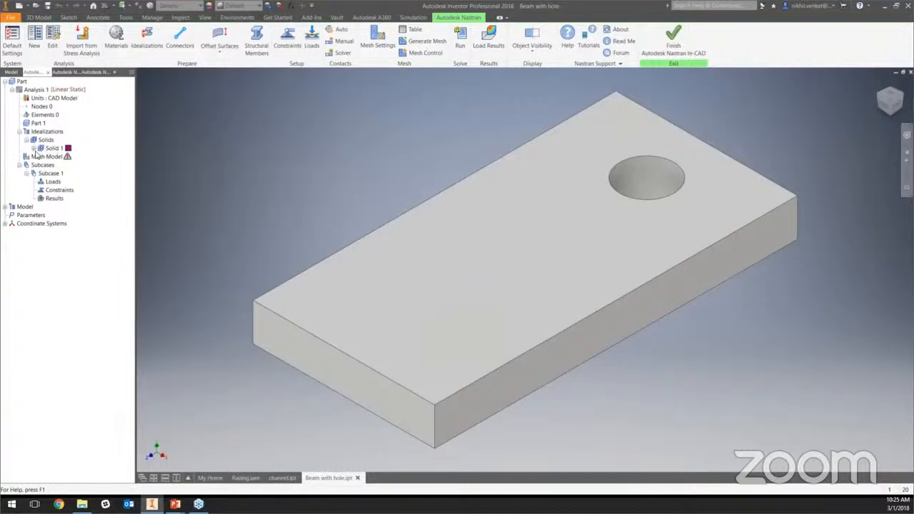
key("alt+Tab")
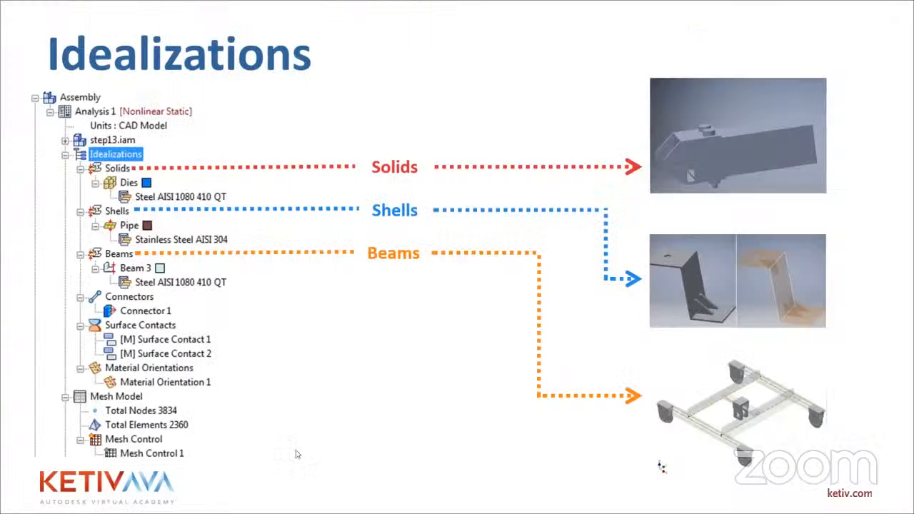
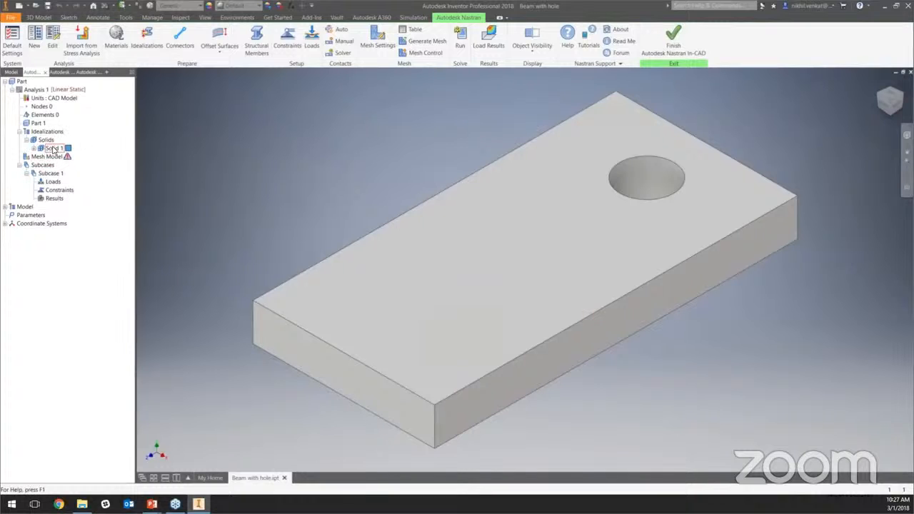
left_click(35, 149)
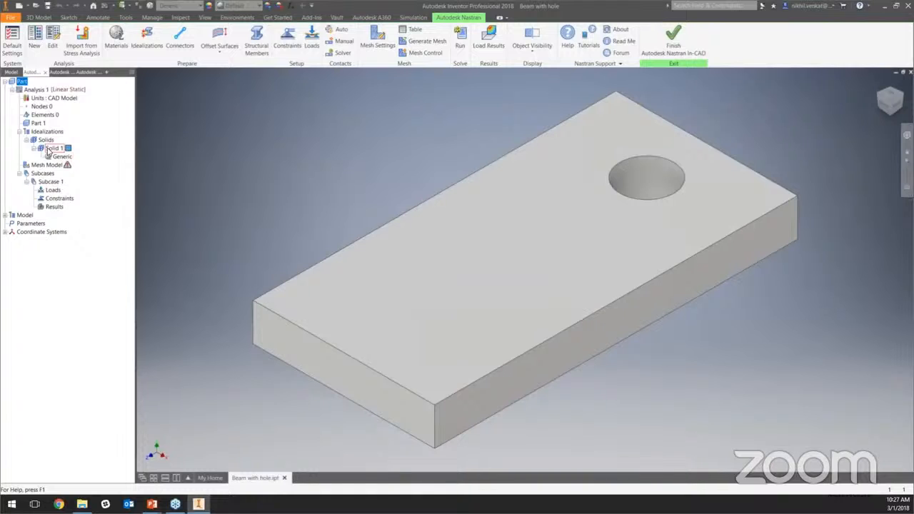
right_click(48, 152)
left_click(62, 154)
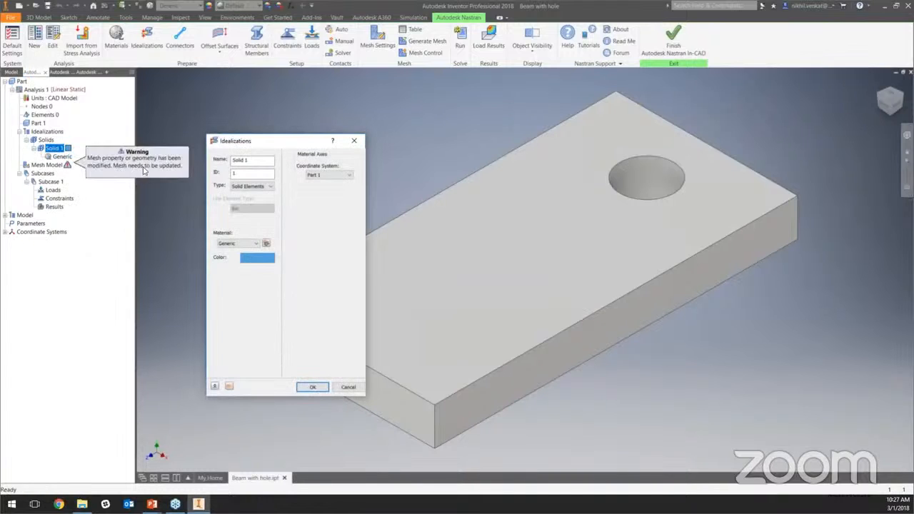
left_click_drag(278, 146, 290, 123)
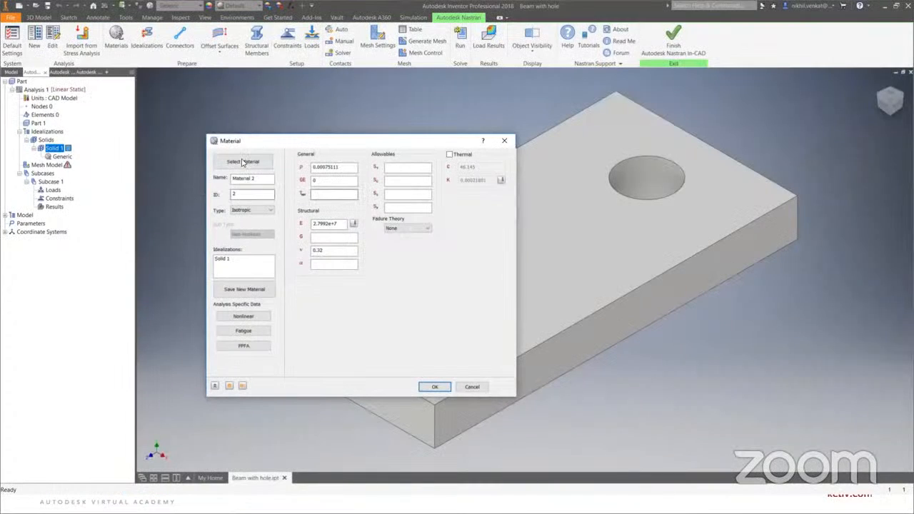
Assign Aluminum 6061 from the Autodesk Material Library to the Solid 1 idealization.
left_click(243, 161)
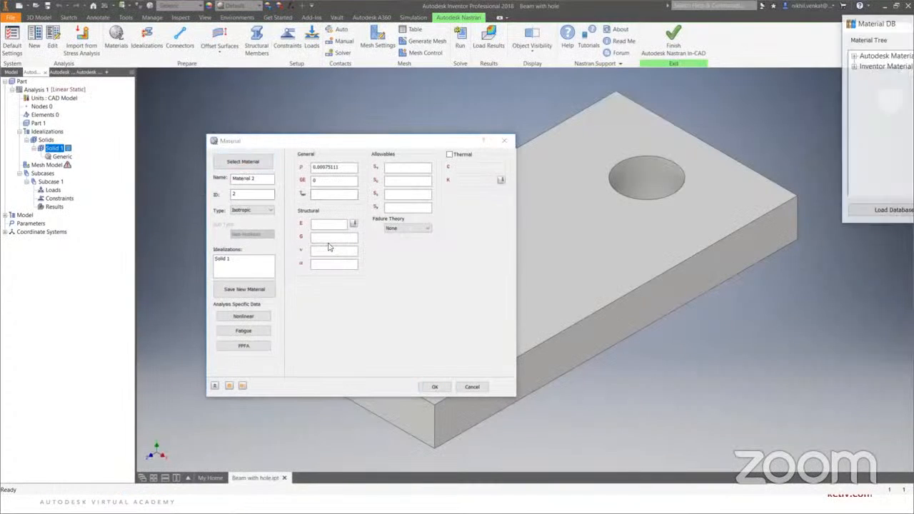
left_click_drag(857, 27, 355, 40)
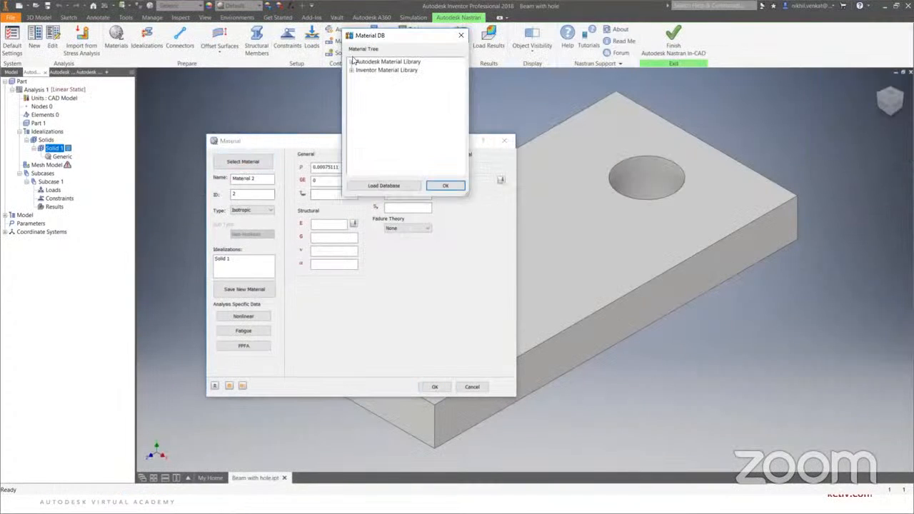
left_click(352, 63)
scroll(409, 143, "down", 5)
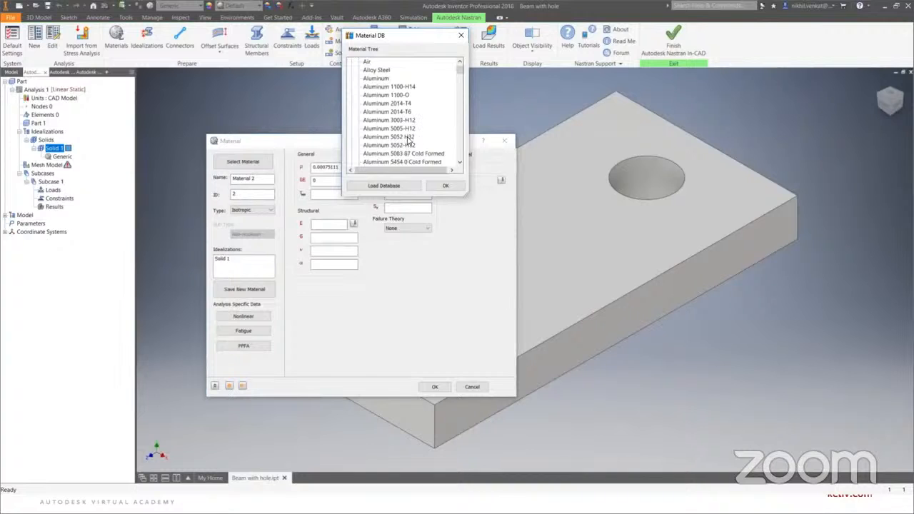
left_click(383, 128)
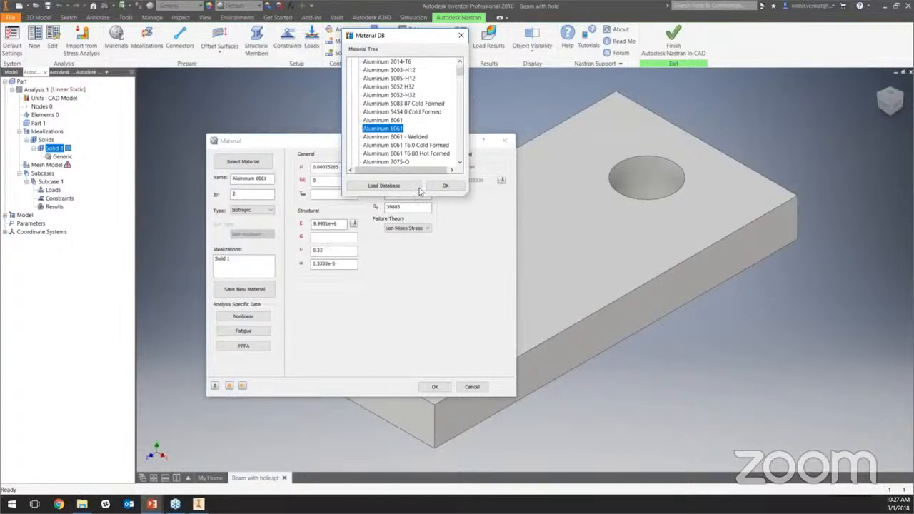
left_click(442, 187)
left_click(434, 386)
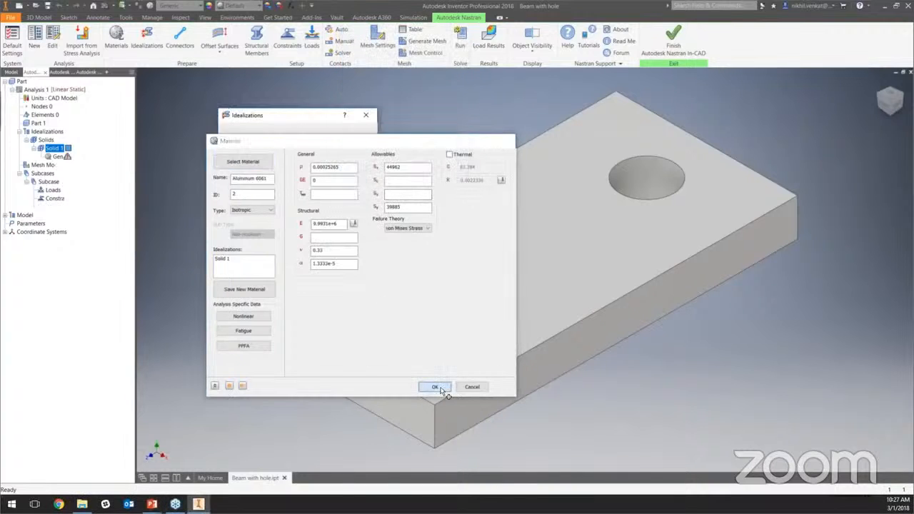
left_click(324, 362)
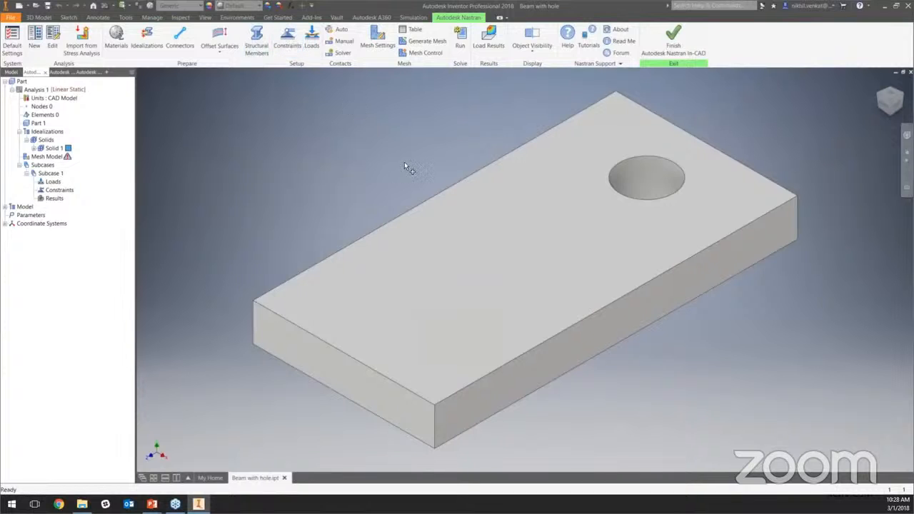
Add a structural constraint fixing all translations and rotations on the beam's end face farthest from the hole.
left_click_drag(309, 121, 234, 93)
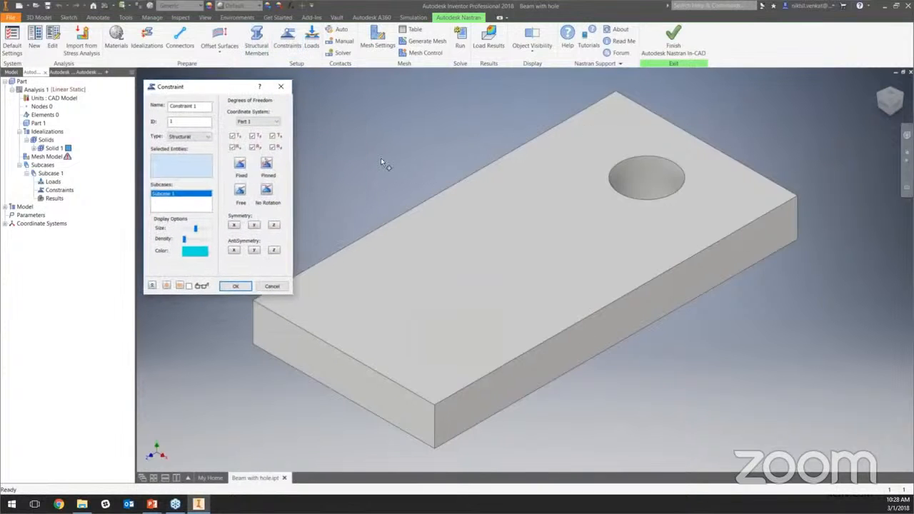
left_click(302, 355)
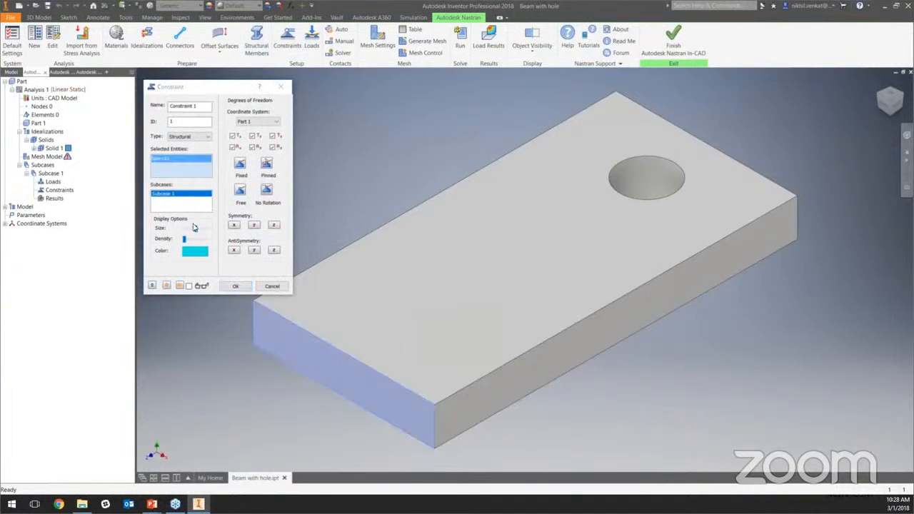
left_click(235, 285)
Apply a force load with an Fy component of -5000 lbf to the beam's end face nearest the hole.
middle_click_drag(795, 193, 733, 218, "shift")
scroll(733, 218, "down", 3)
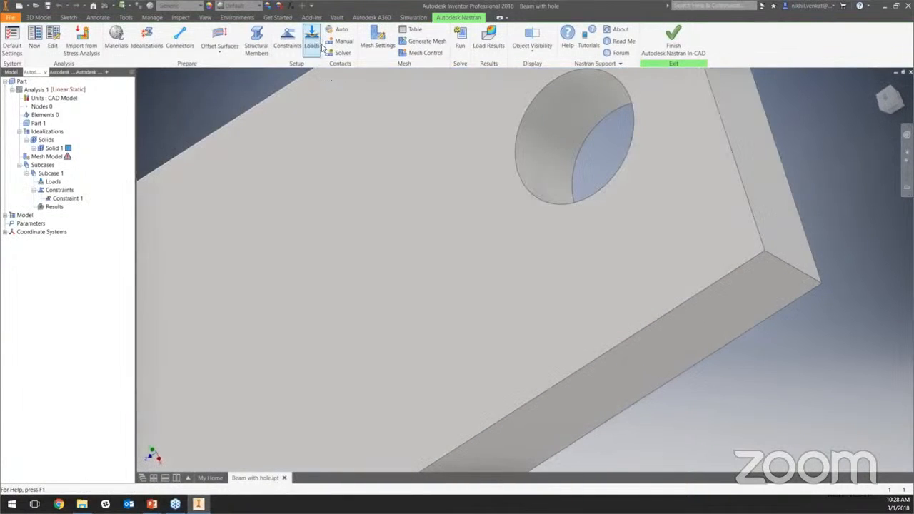
left_click(752, 124)
left_click(276, 192)
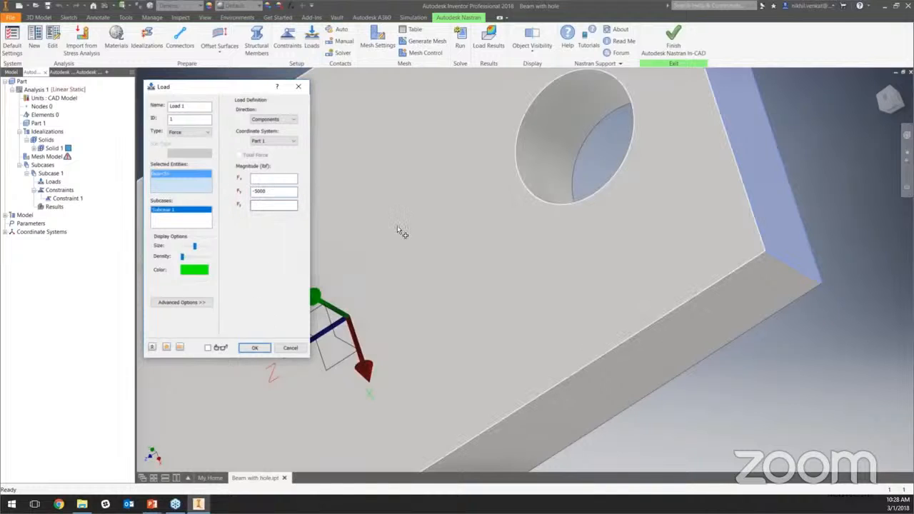
left_click(254, 348)
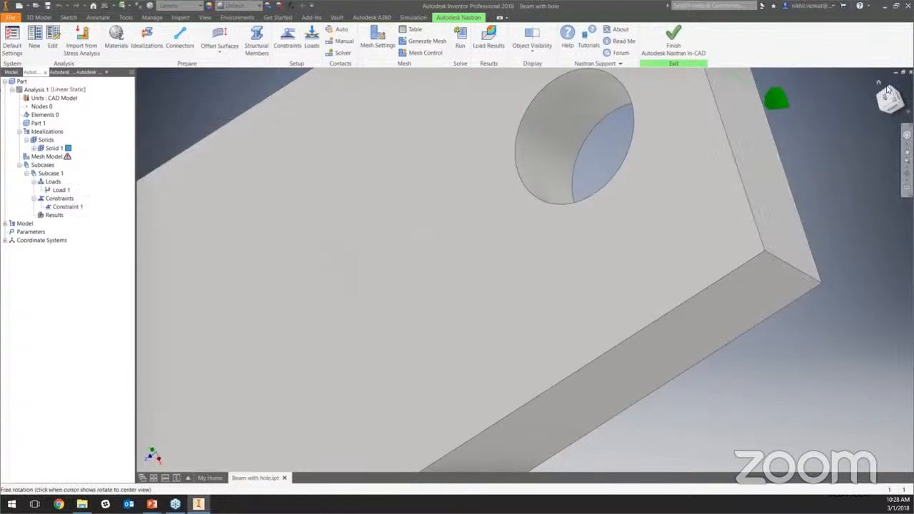
Generate the beam's solid mesh, and regenerate it with an element size of 1.5 in.
left_click(878, 82)
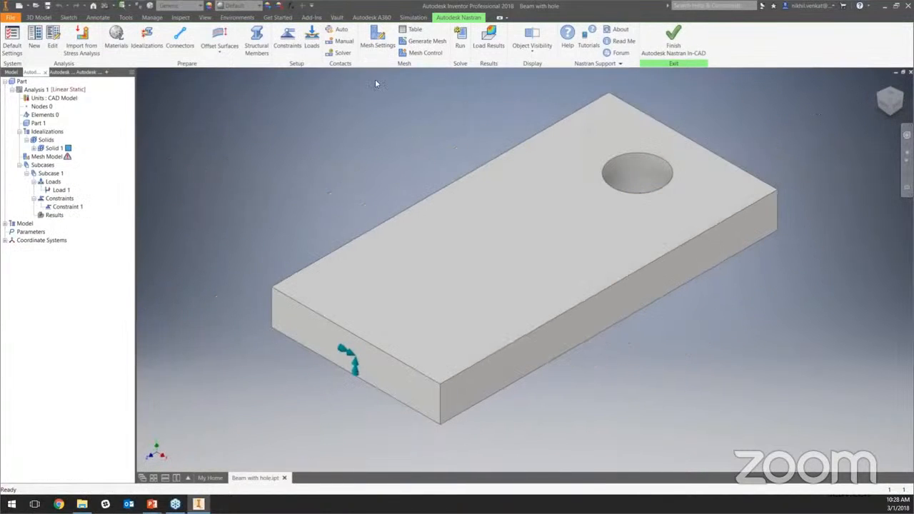
left_click(404, 45)
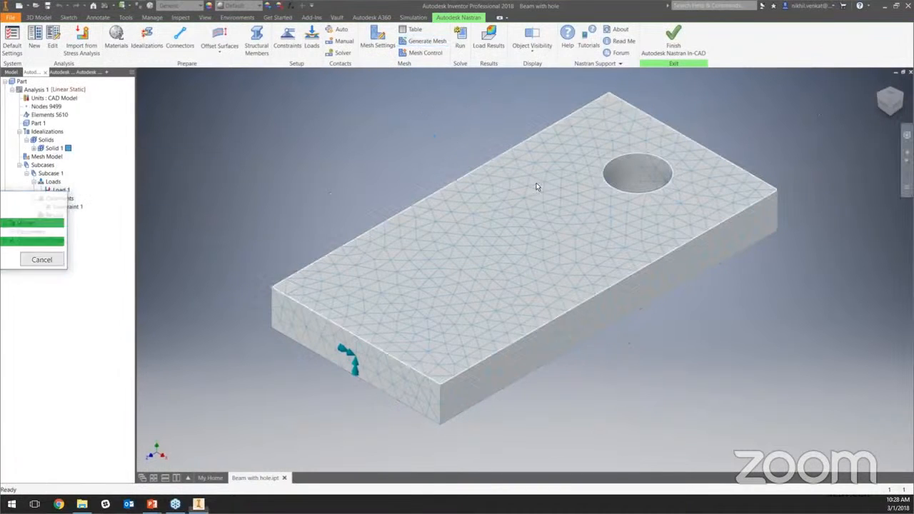
left_click(377, 39)
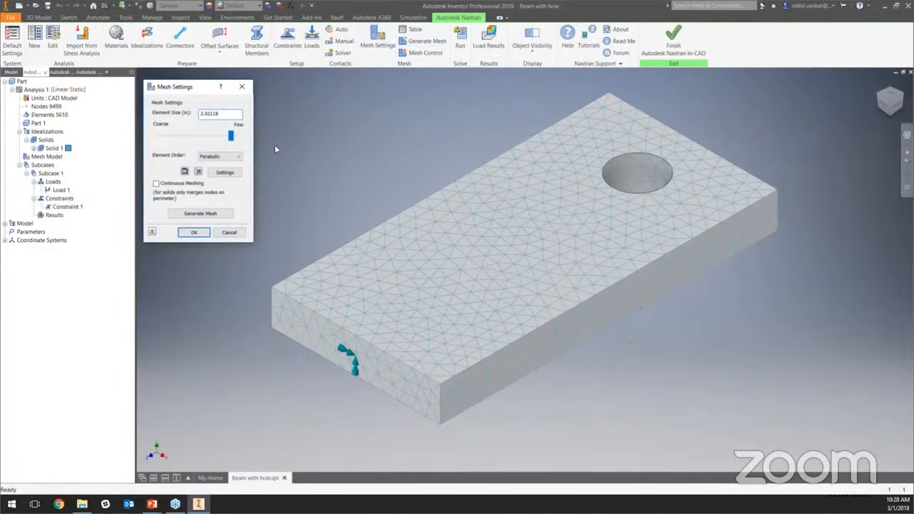
left_click_drag(236, 116, 200, 106)
type("1.2")
left_click(194, 213)
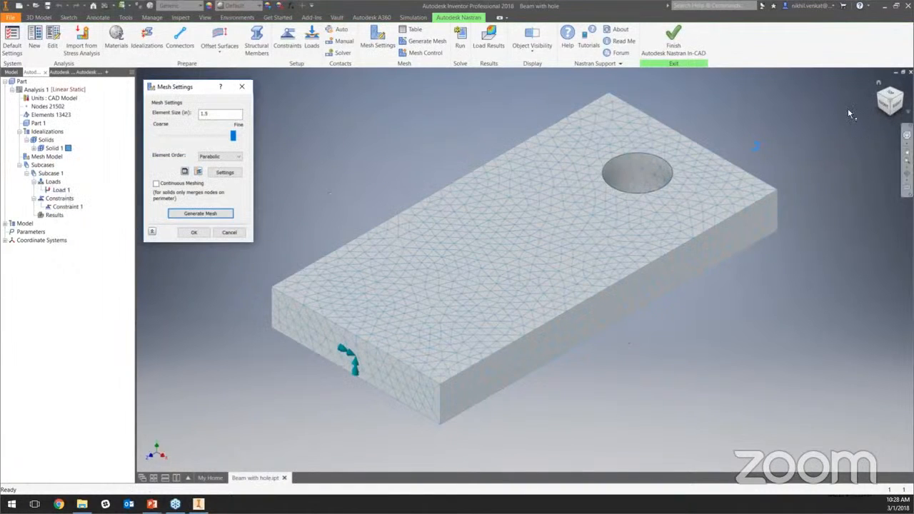
left_click(891, 96)
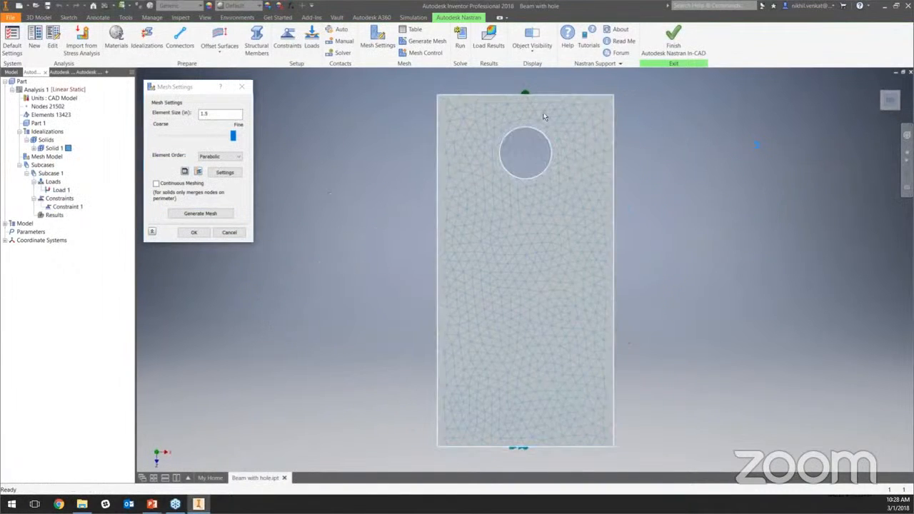
scroll(513, 132, "down", 10)
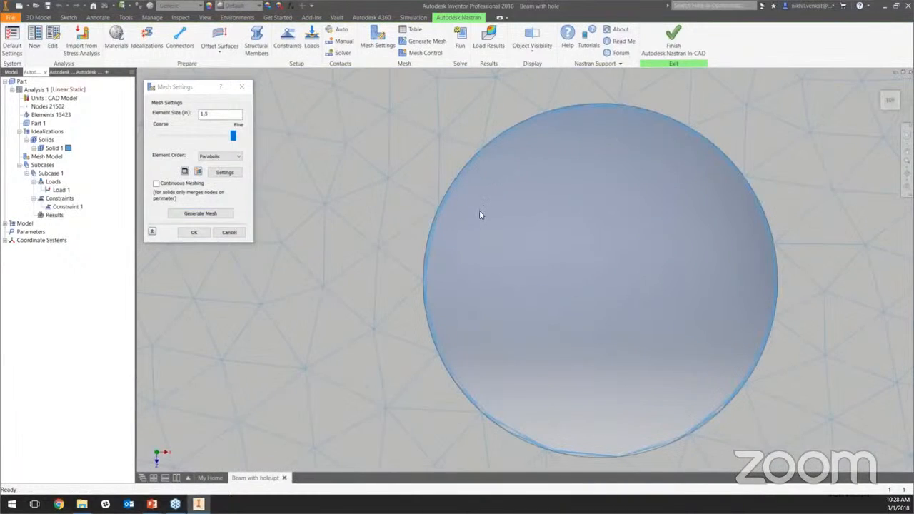
middle_click_drag(479, 209, 470, 193)
left_click(229, 233)
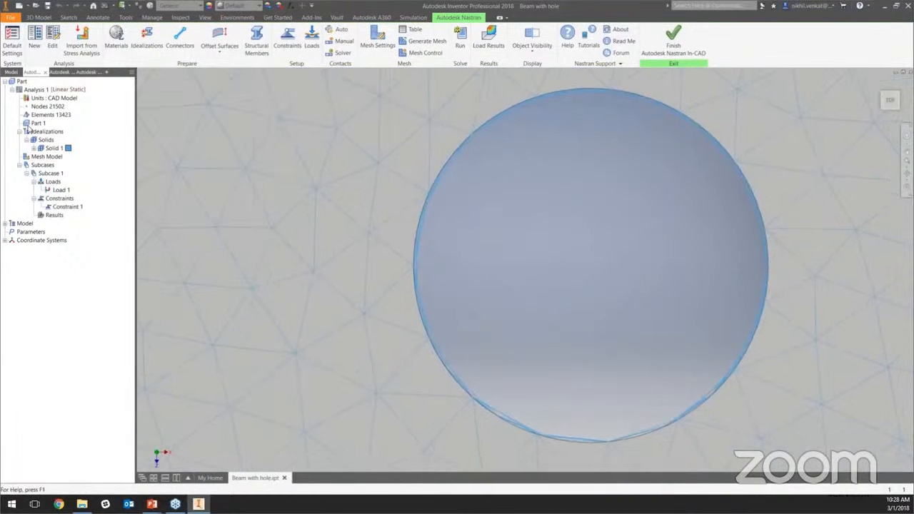
Change the display color of the Solid 1 idealization to bright green.
right_click(62, 148)
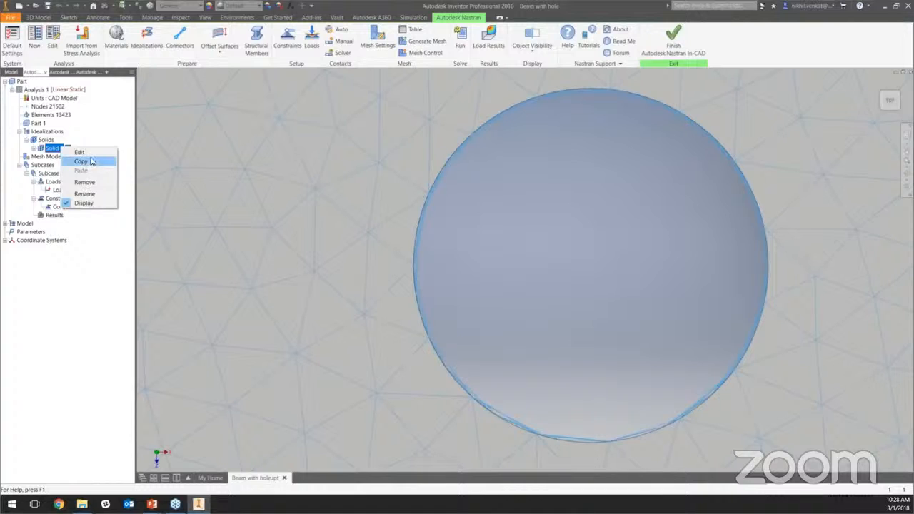
left_click(91, 154)
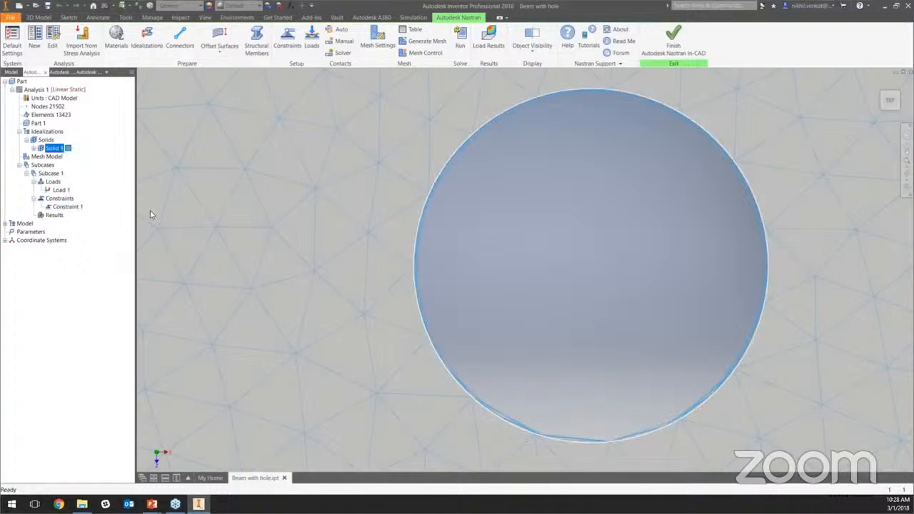
left_click(200, 202)
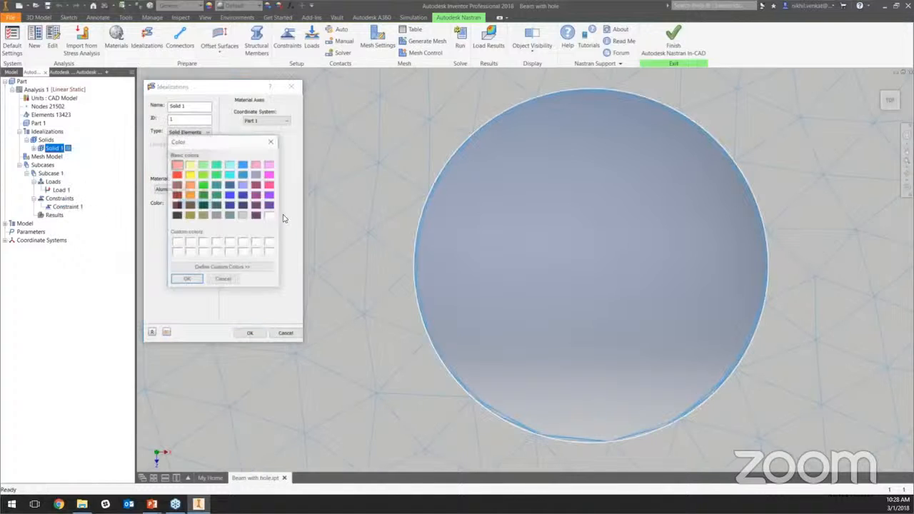
left_click(202, 185)
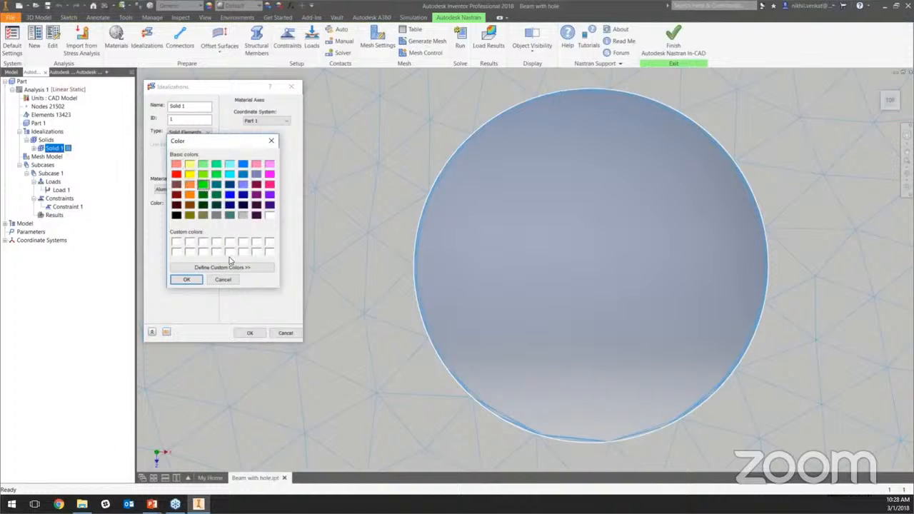
left_click(187, 279)
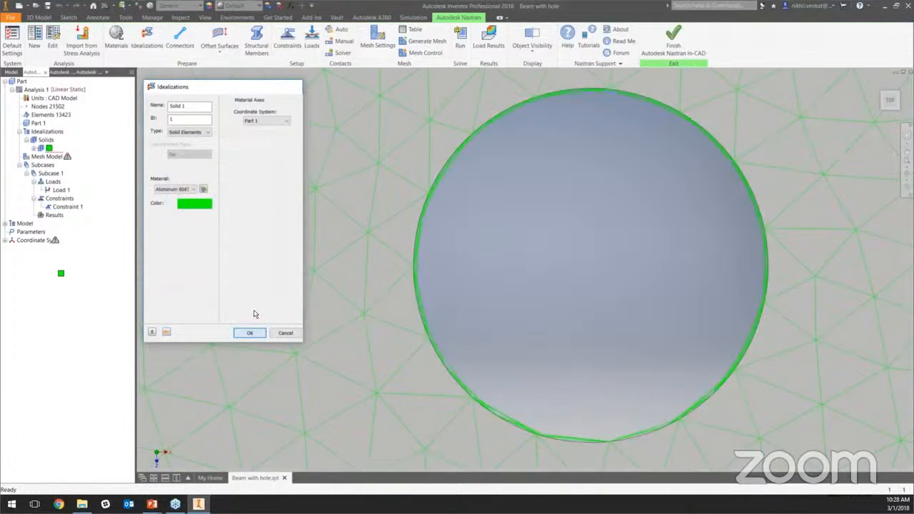
left_click(250, 333)
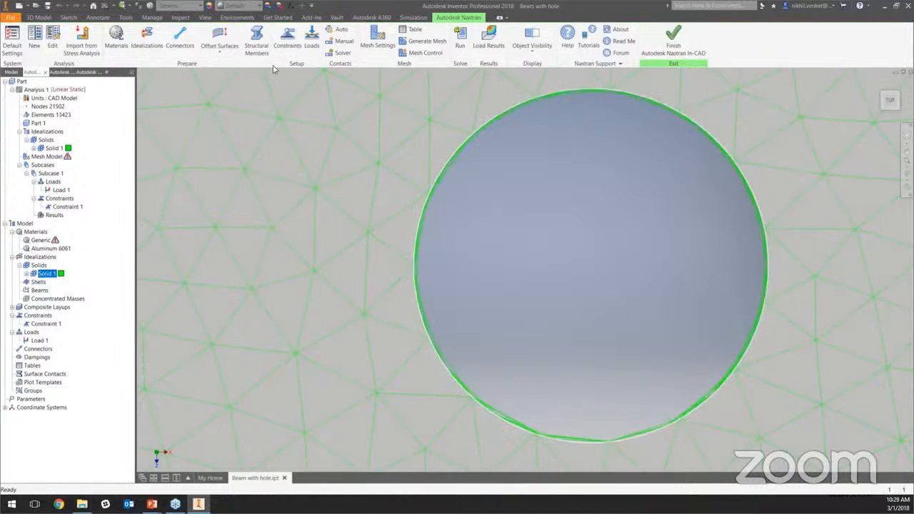
Enable Project Midside Nodes in the advanced mesh settings and regenerate the mesh so it follows the hole's curvature.
left_click(377, 39)
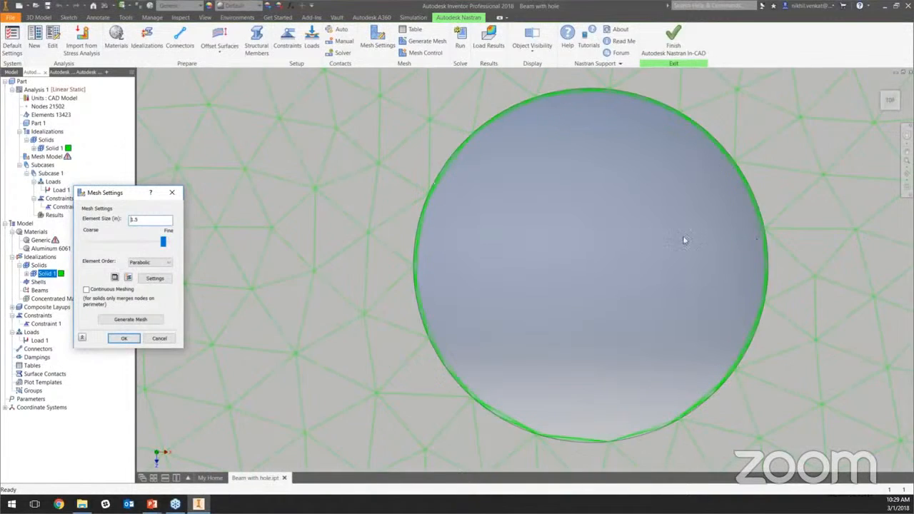
left_click_drag(100, 199, 140, 130)
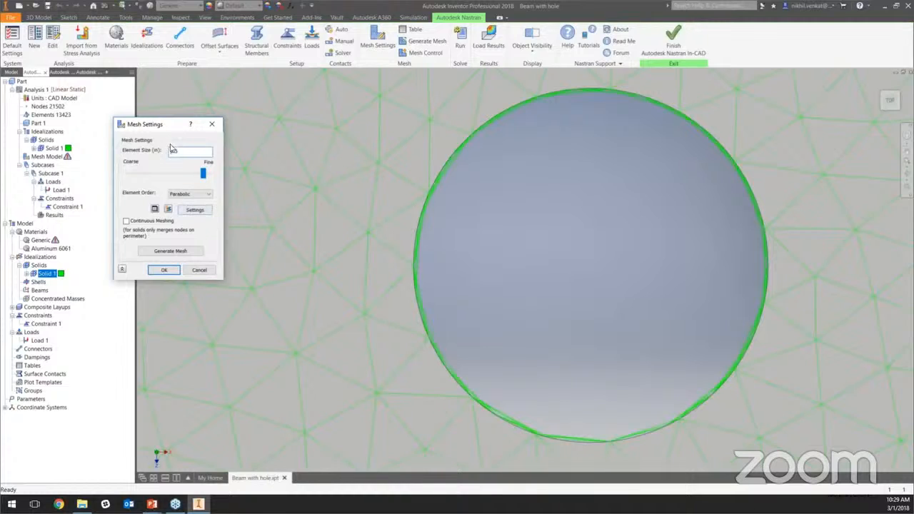
mouse_move(179, 125)
left_mouse_down()
mouse_move(192, 100)
mouse_move(167, 115)
left_mouse_up()
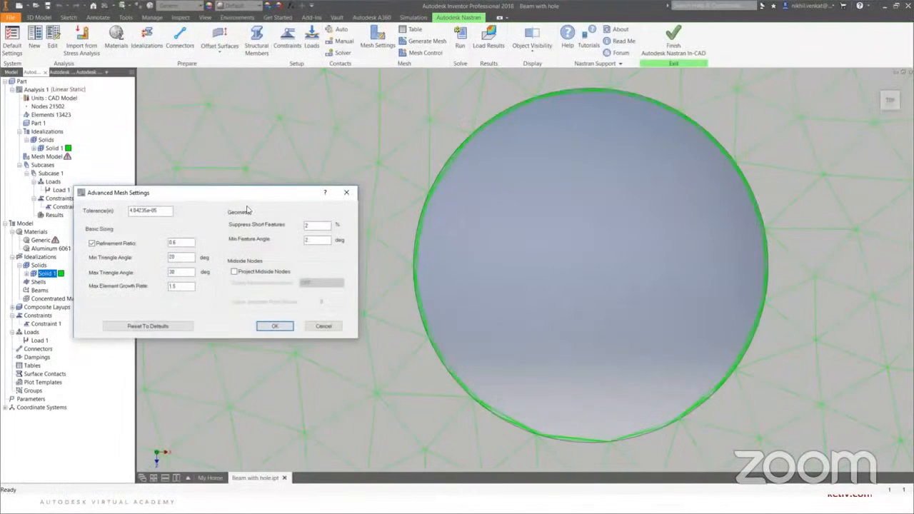
left_click_drag(263, 204, 286, 153)
left_click(254, 234)
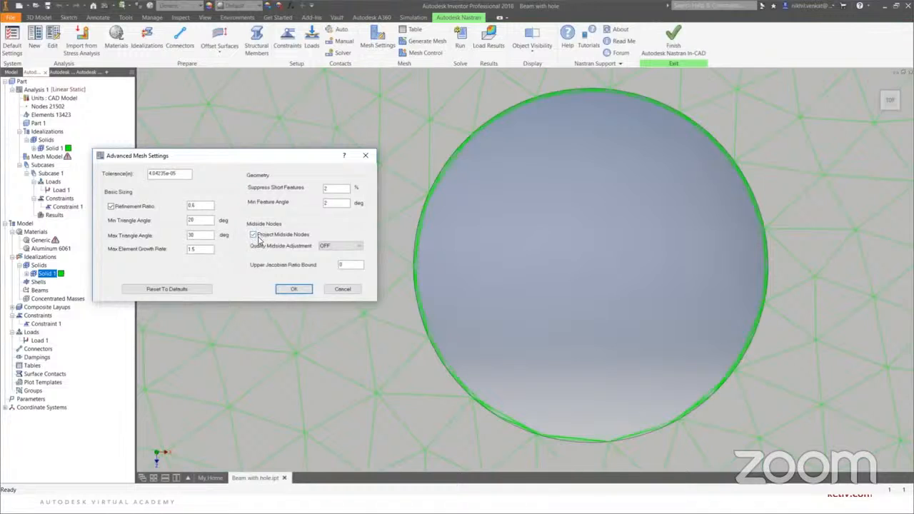
left_click(293, 289)
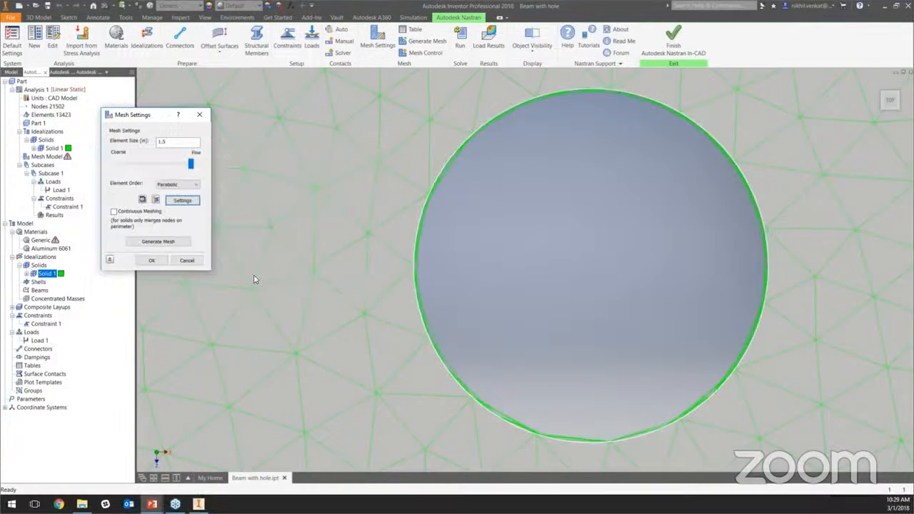
left_click(158, 241)
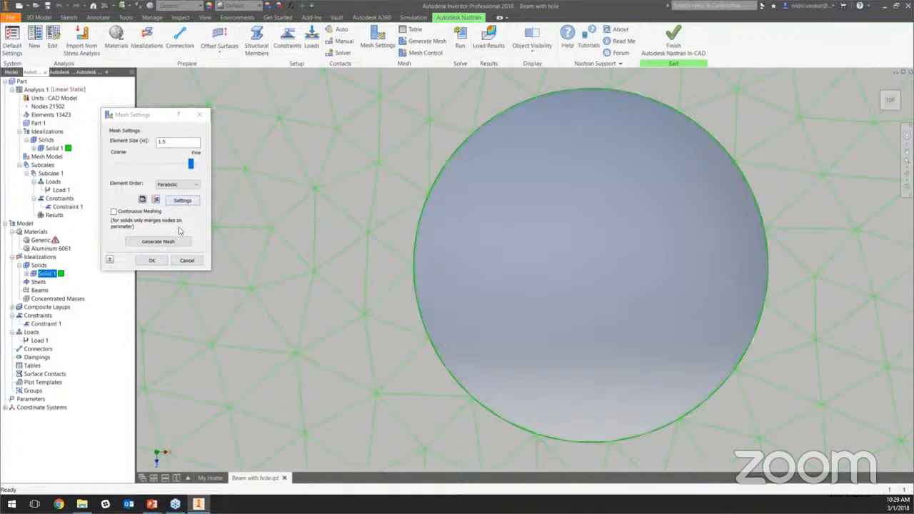
left_click(152, 260)
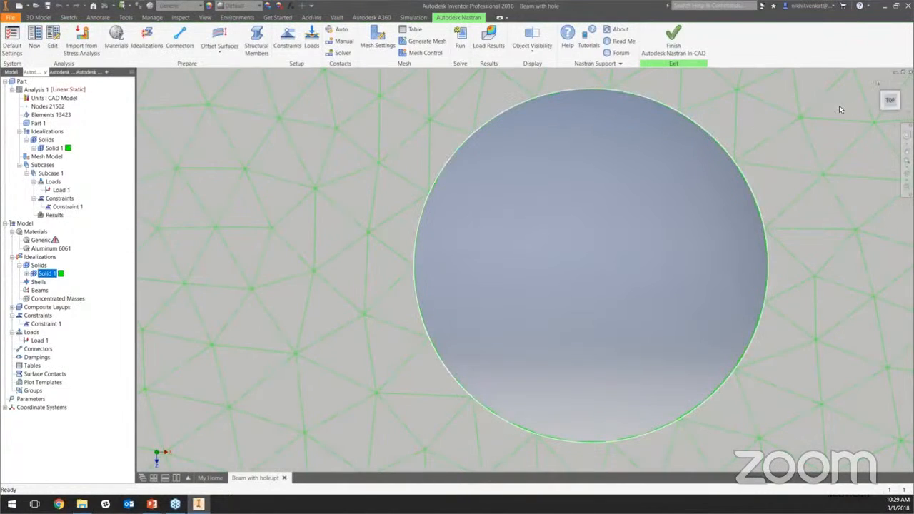
Run the linear static analysis of the beam with hole and load its results.
left_click(879, 87)
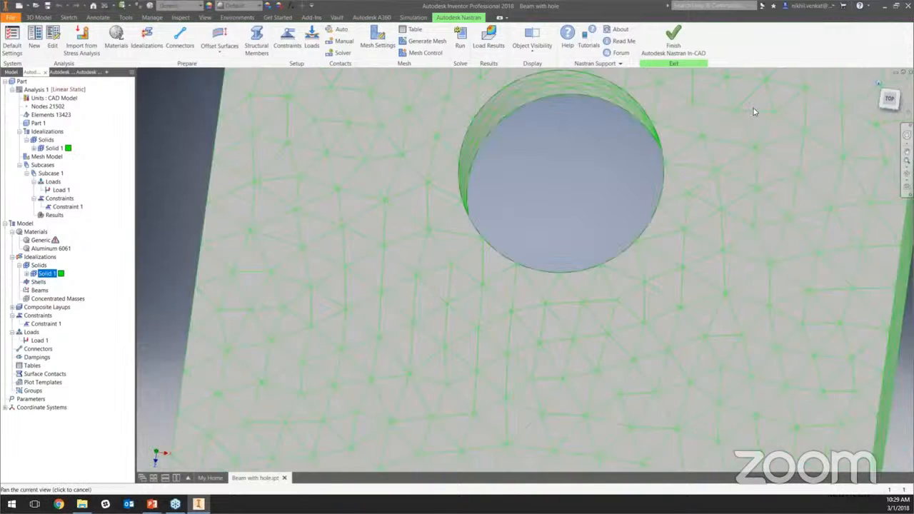
left_click(459, 45)
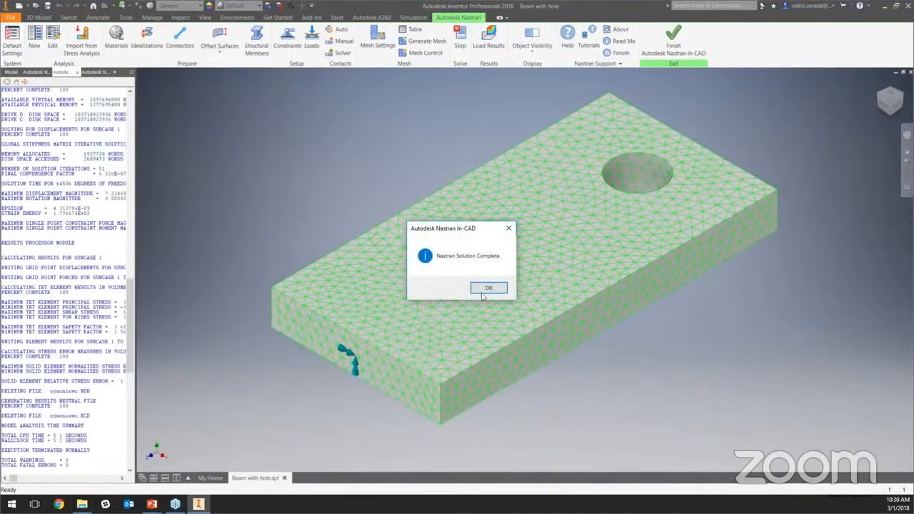
left_click(486, 288)
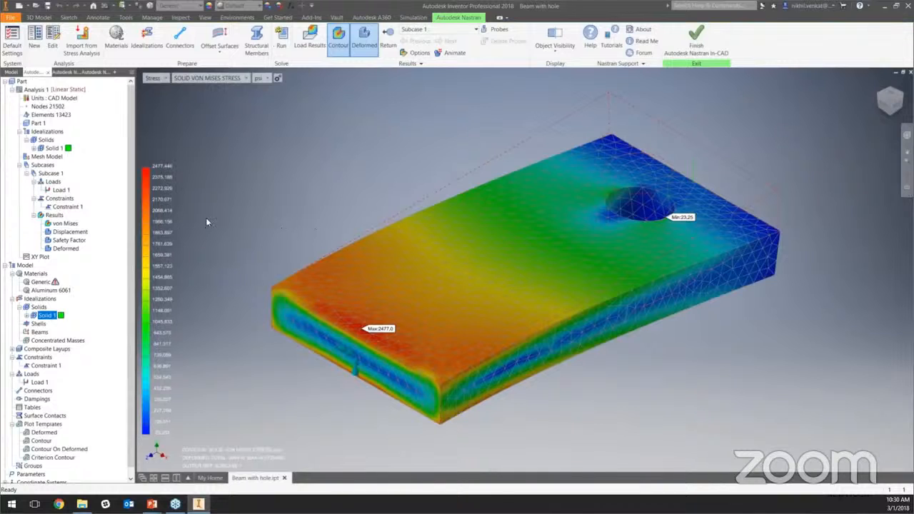
Review the available solid stress components and switch the contour plot from stress to strain results.
left_click(212, 79)
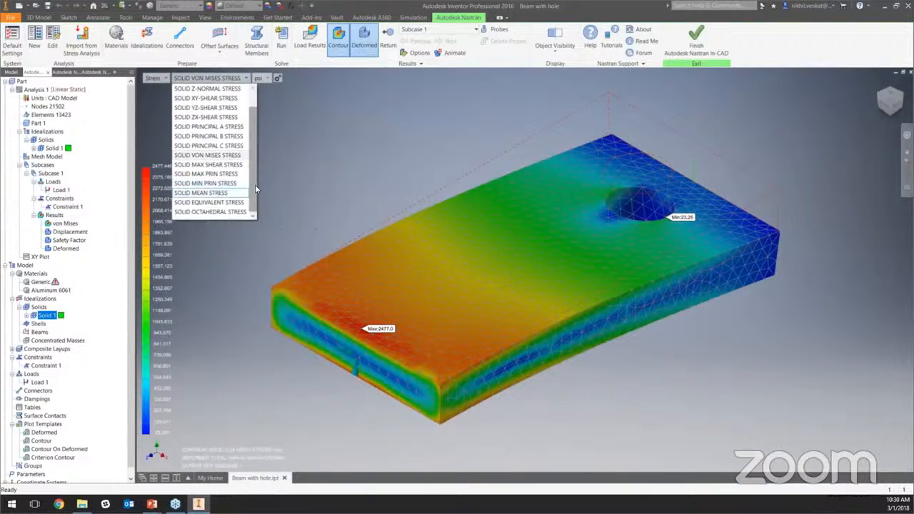
scroll(255, 185, "up", 1)
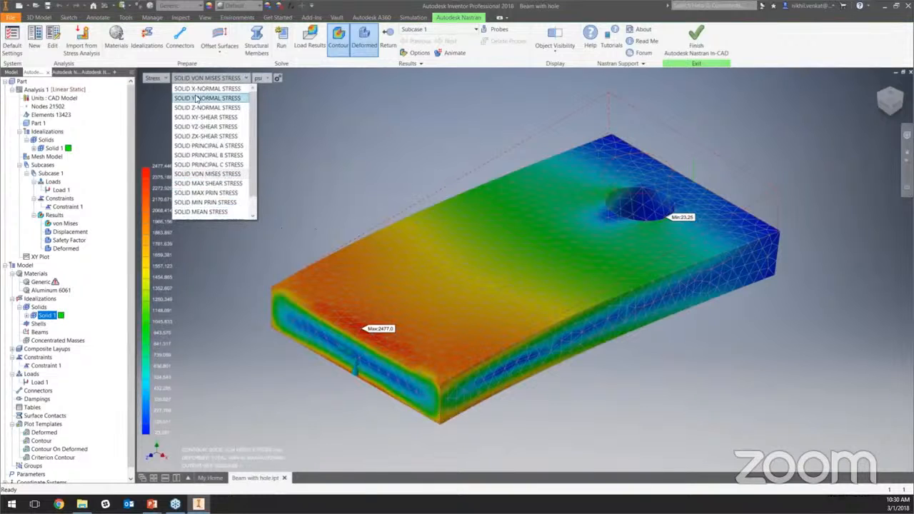
scroll(256, 138, "down", 1)
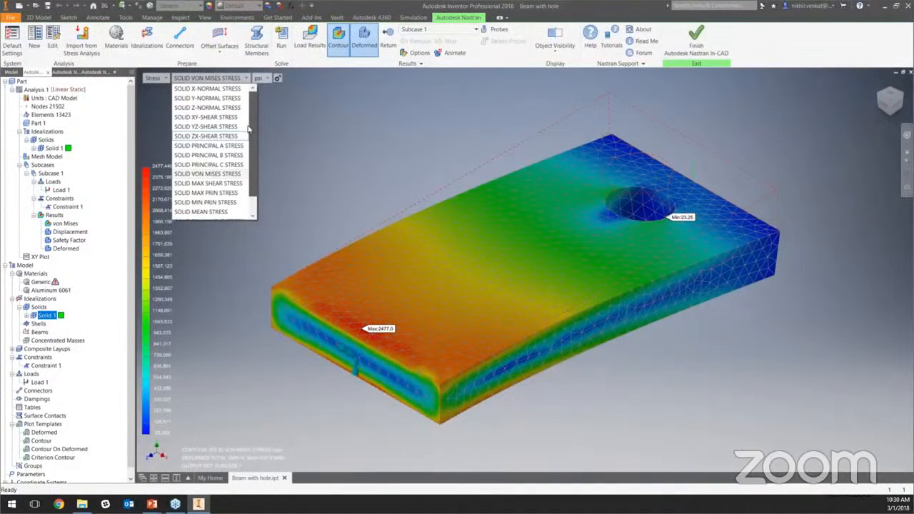
scroll(250, 180, "up", 1)
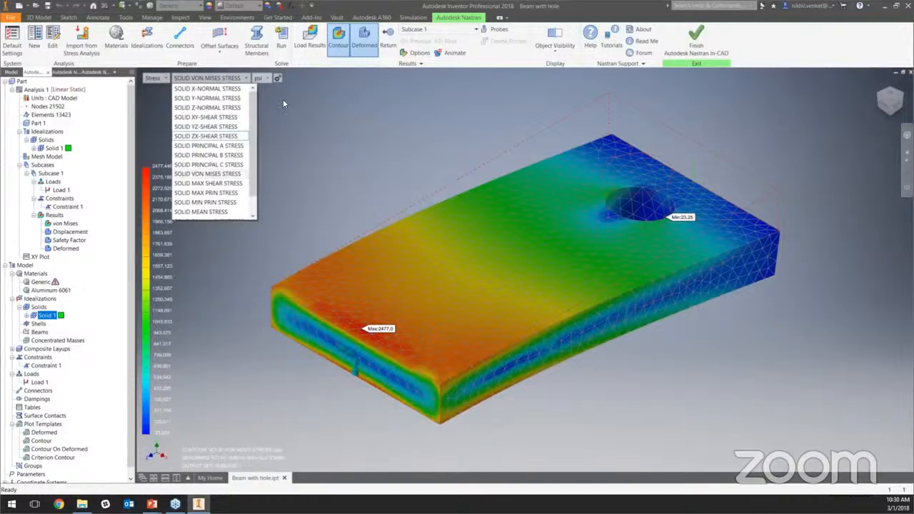
left_click(253, 76)
left_click(157, 77)
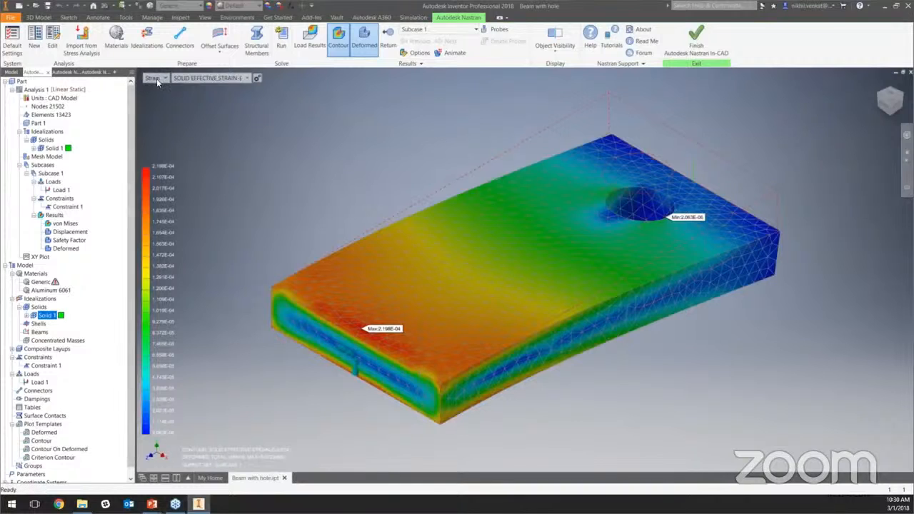
left_click(156, 78)
left_click(220, 149)
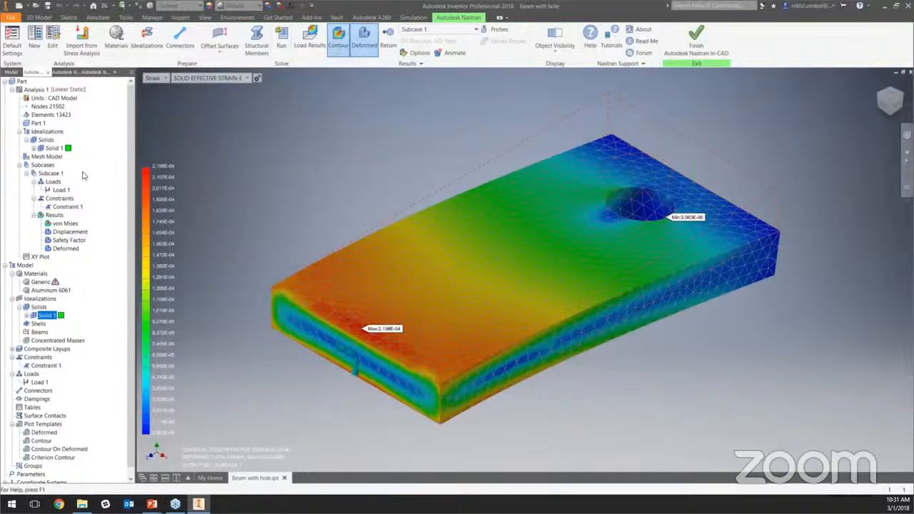
Review the mesh model's Project Midside Nodes setting and element order options without changing them.
right_click(52, 156)
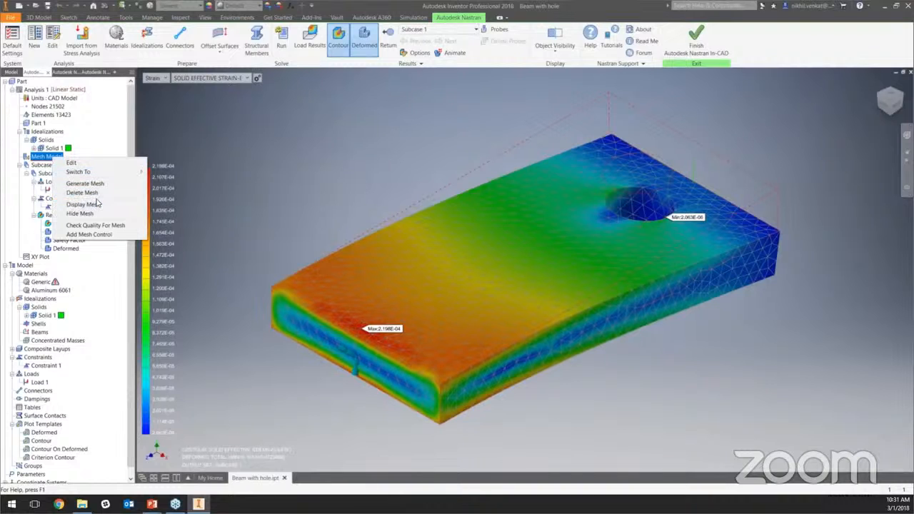
left_click(73, 162)
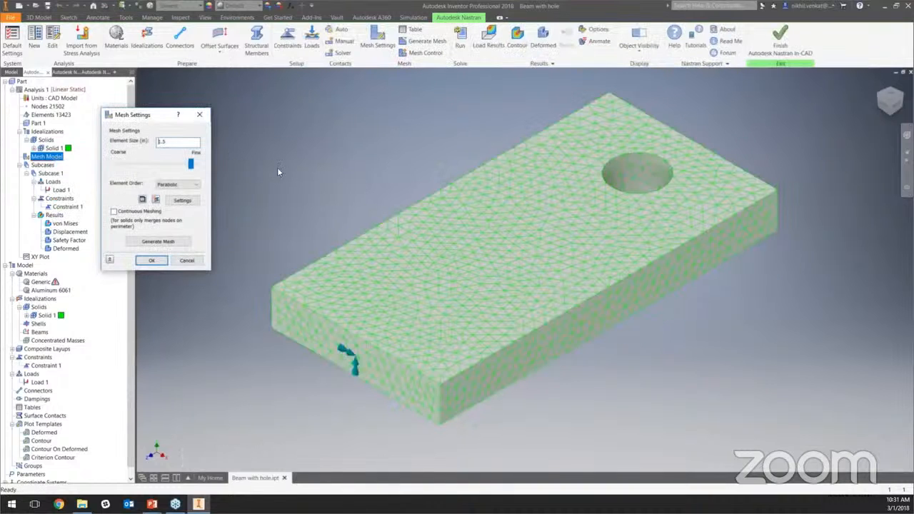
left_click(183, 201)
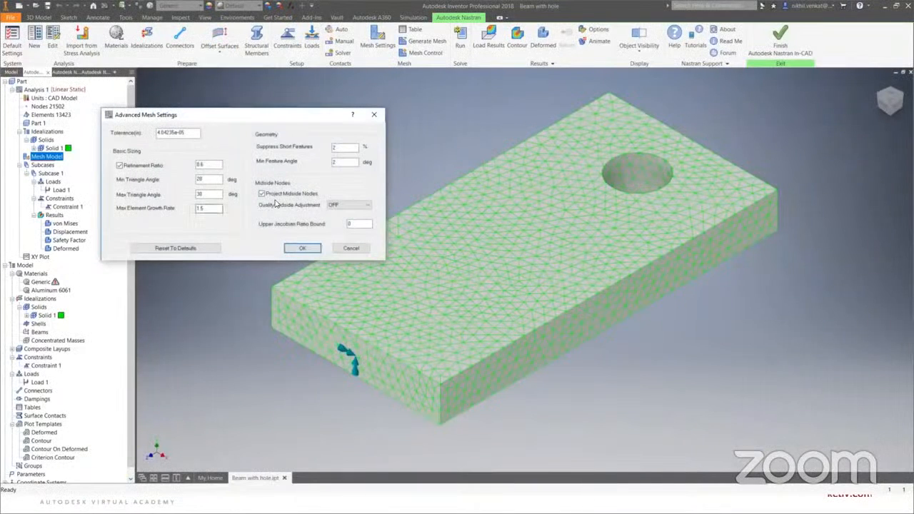
mouse_move(279, 200)
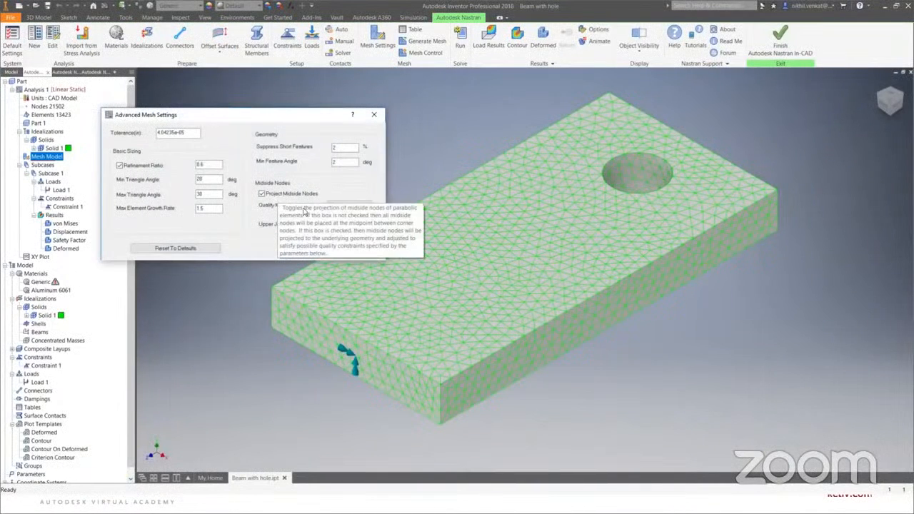
left_click(357, 249)
left_click(189, 186)
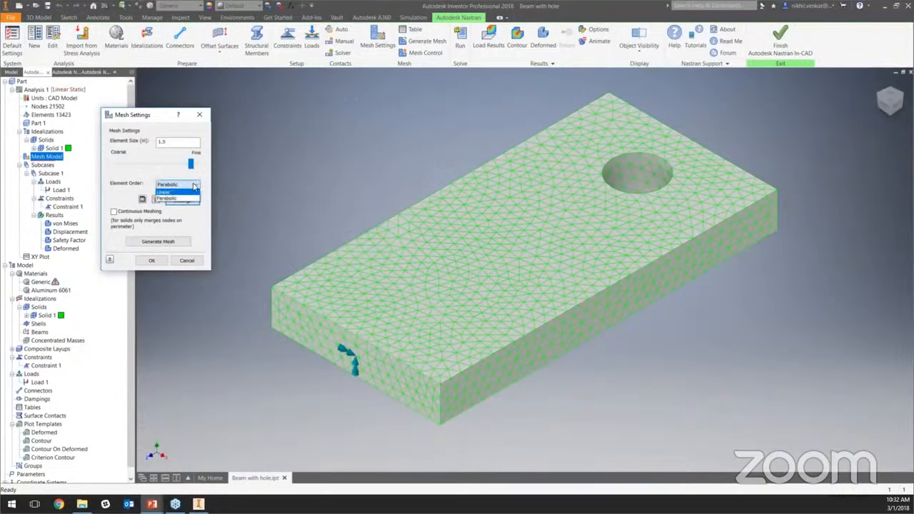
left_click(193, 187)
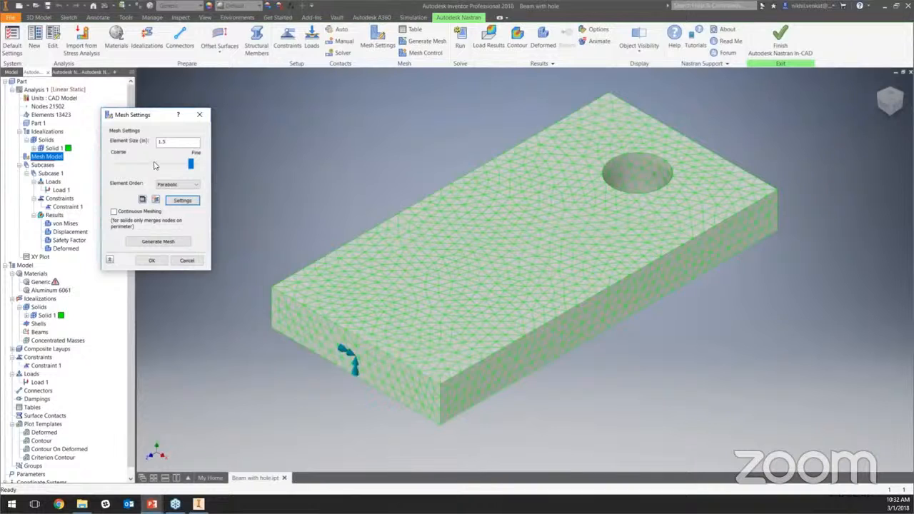
left_click(192, 260)
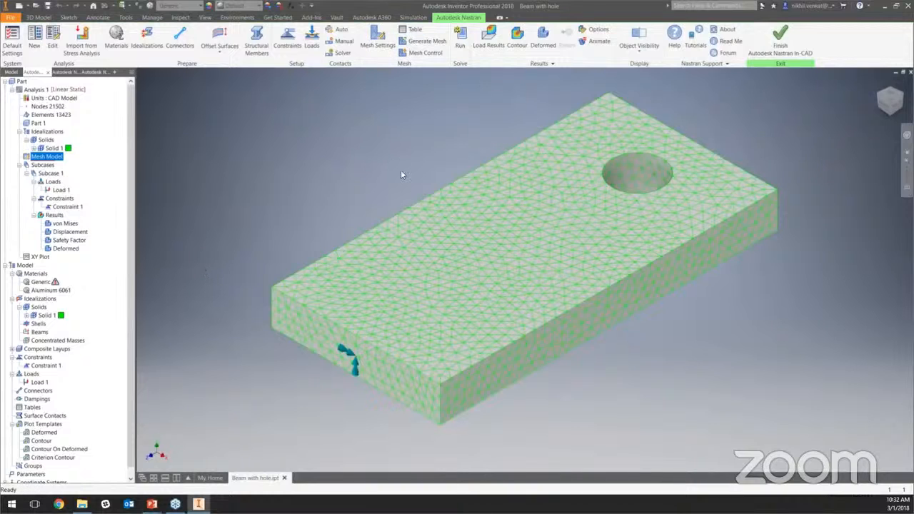
Examine Part 1's size, tolerance, element order and element data in the Mesh Table, leaving it unchanged.
left_click_drag(913, 57, 431, 83)
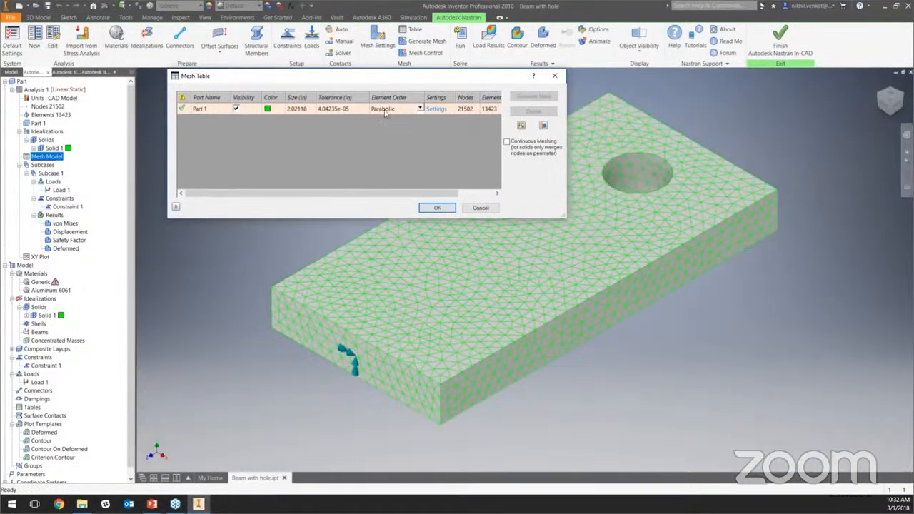
mouse_move(423, 198)
left_mouse_down()
mouse_move(490, 207)
mouse_move(420, 197)
left_mouse_up()
left_click_drag(351, 198, 397, 200)
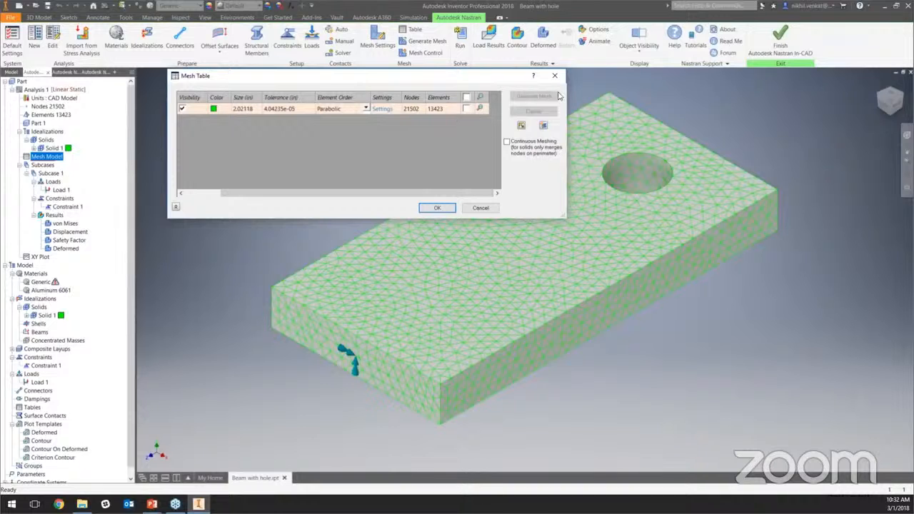
left_click(480, 207)
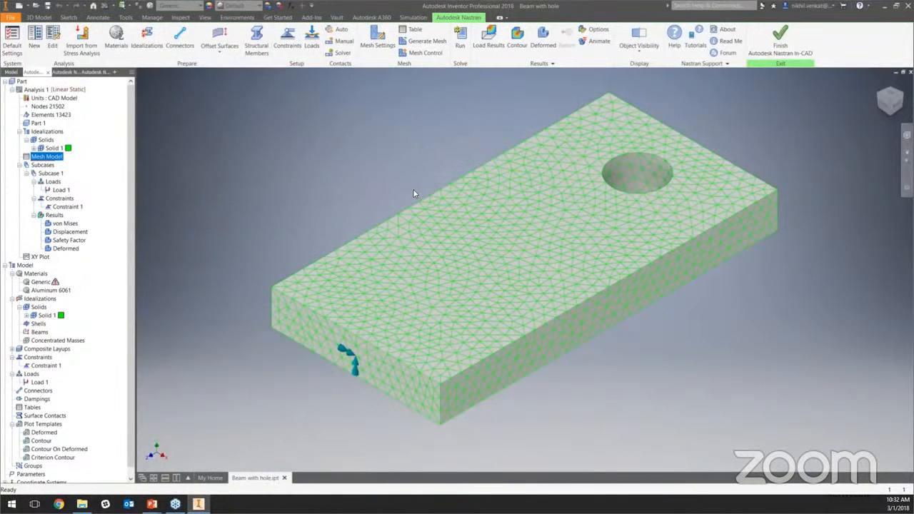